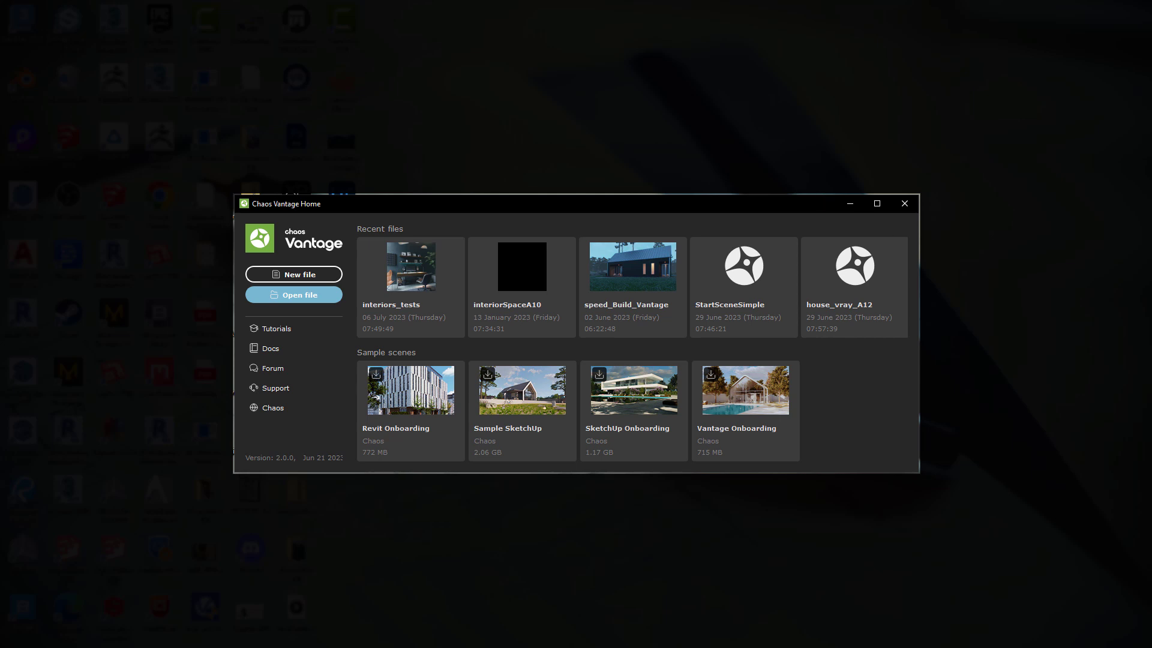
Step: Maximize the Chaos Vantage Home window so the recent files and sample scenes fill the display
click(877, 204)
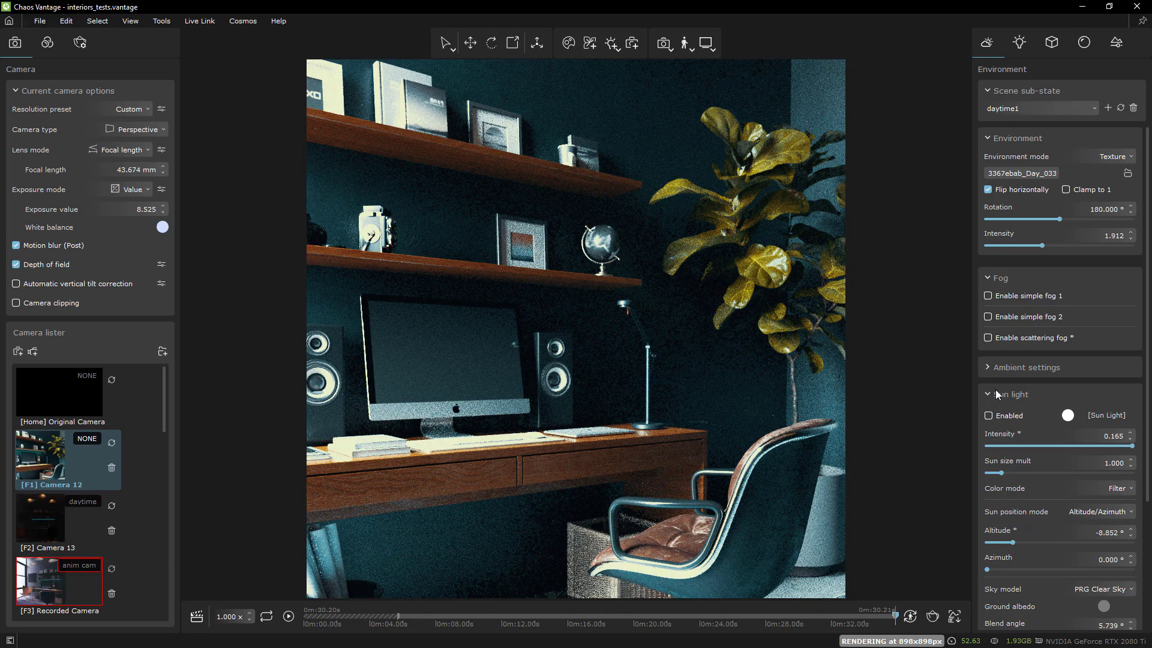
Step: Collapse the Sun light settings and lower the Environment intensity to near zero
click(998, 394)
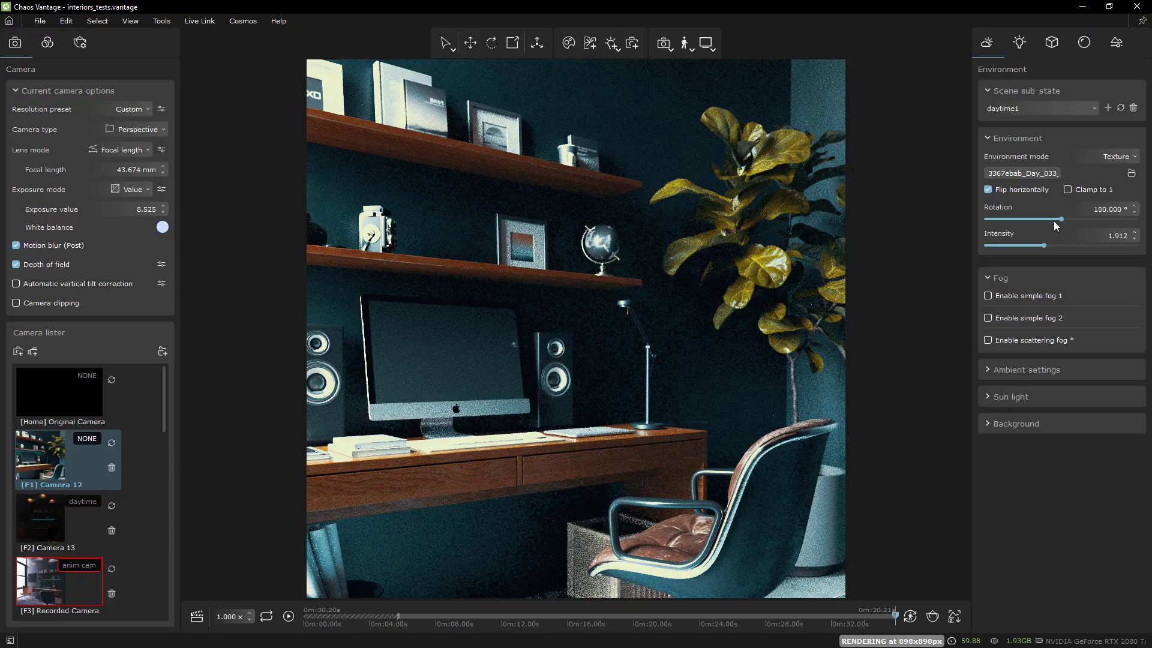
drag(1042, 244, 988, 247)
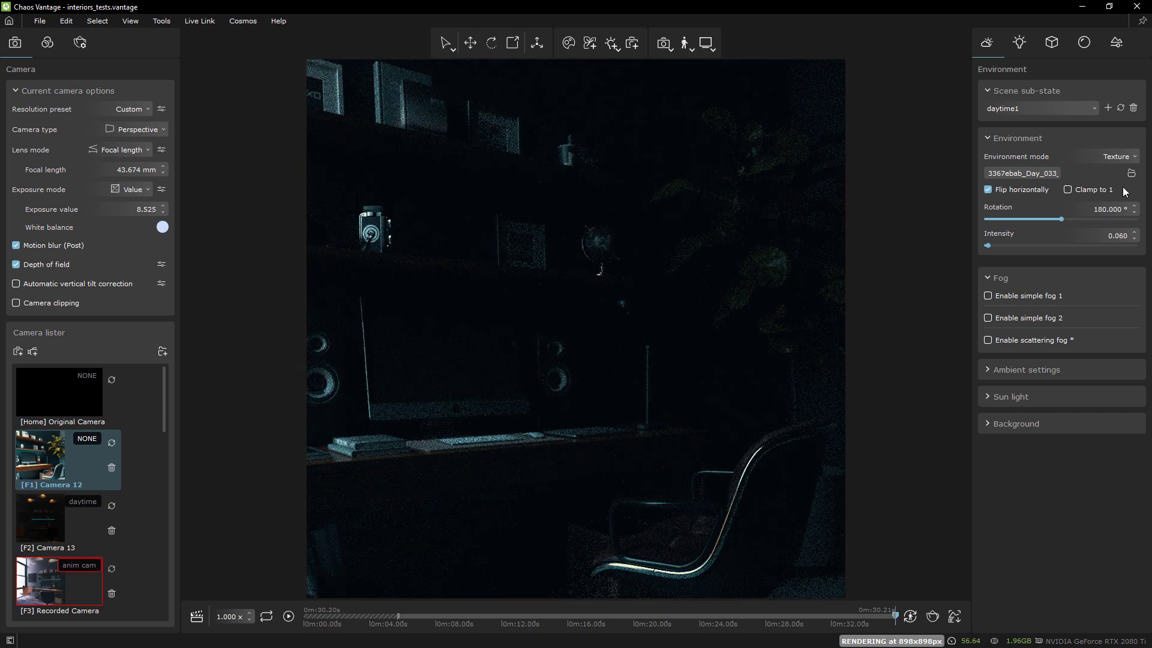
Step: In the Lights list, try the first and third lights, then leave only [G] VRayLight001 on
click(1022, 41)
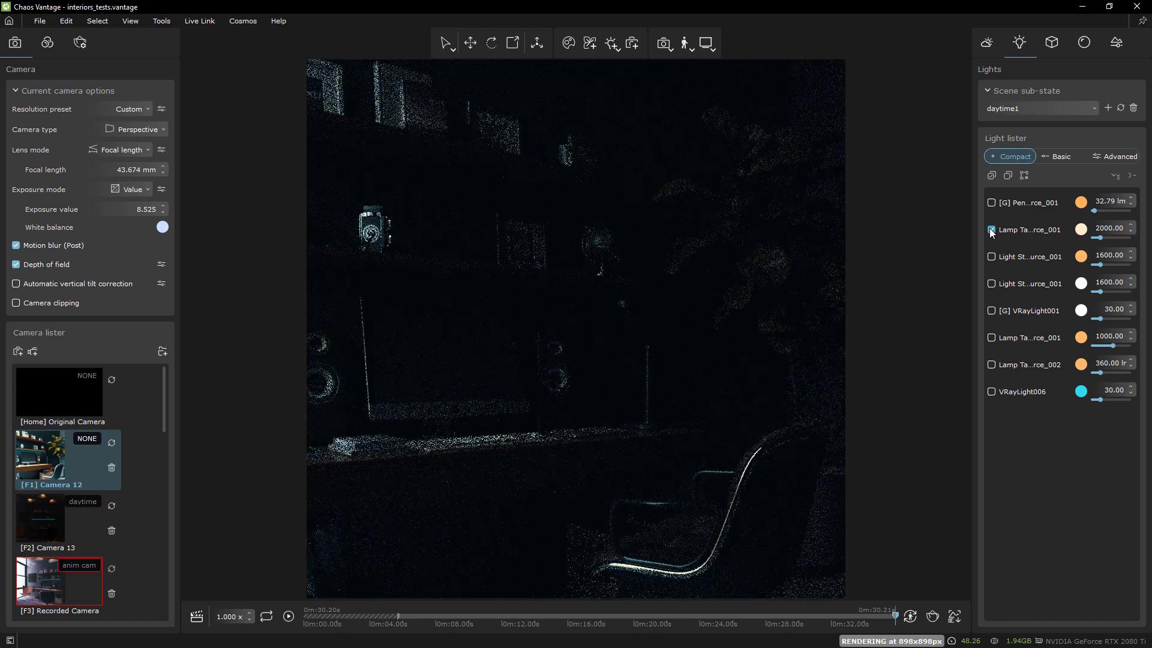
click(991, 203)
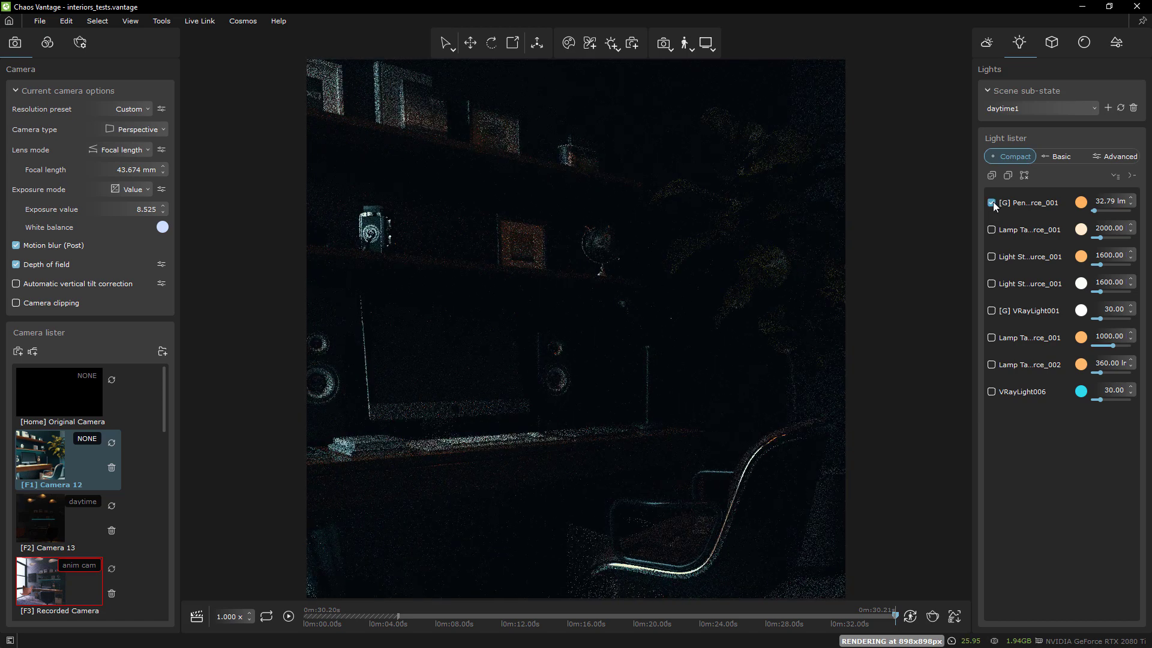
click(992, 203)
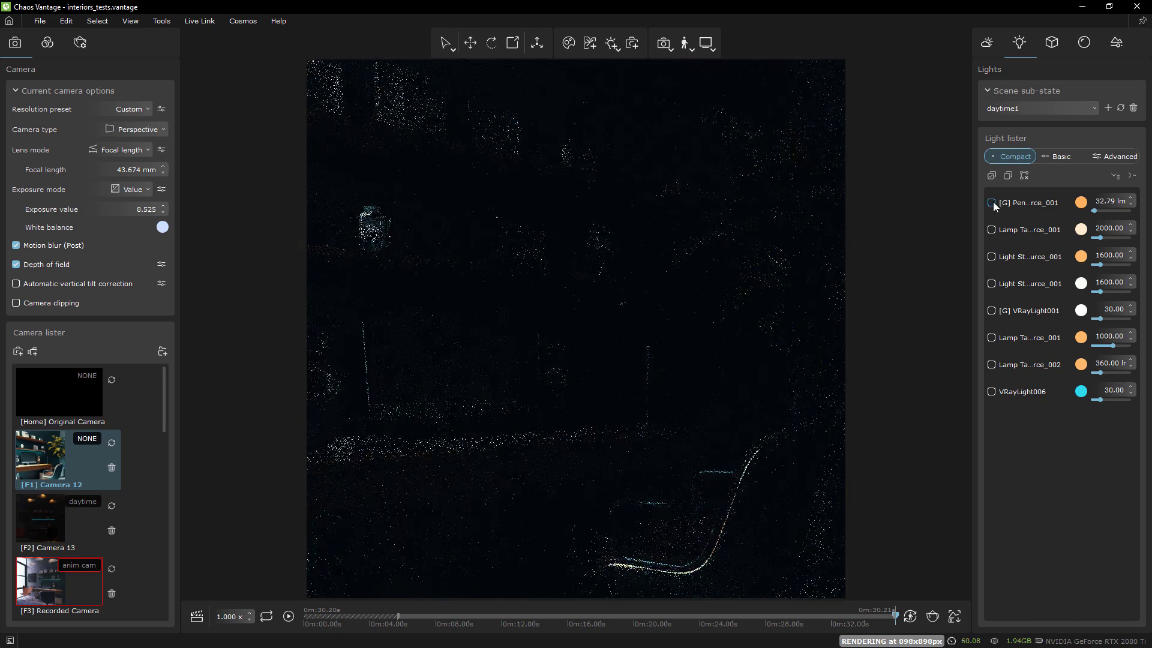
click(992, 257)
click(991, 257)
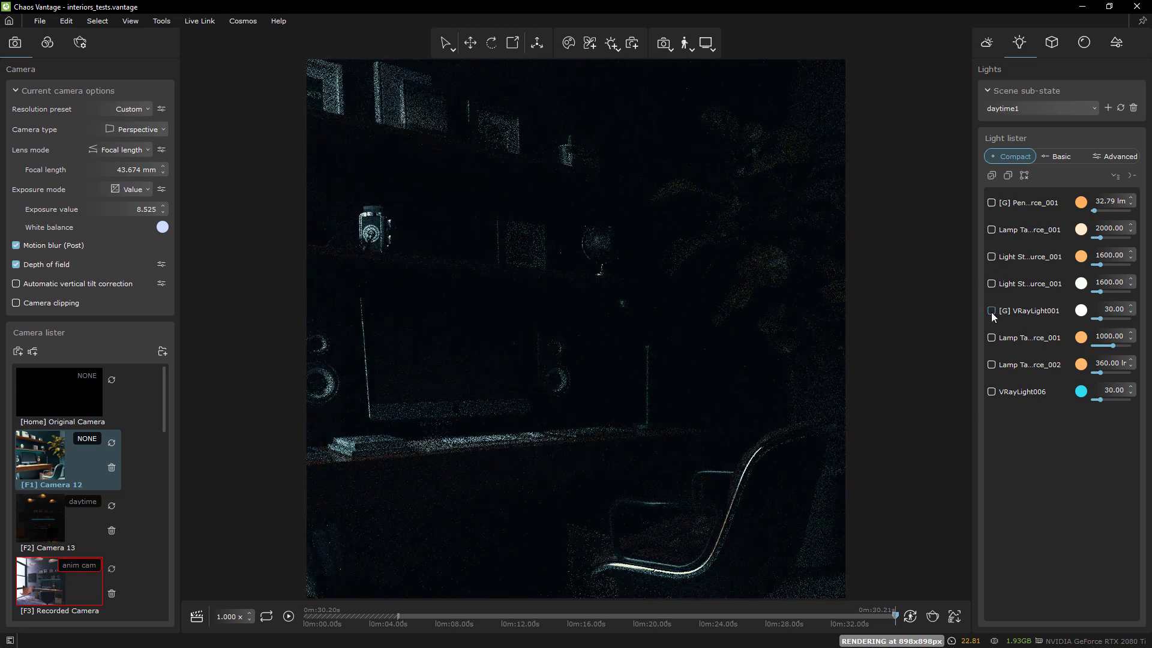
click(991, 311)
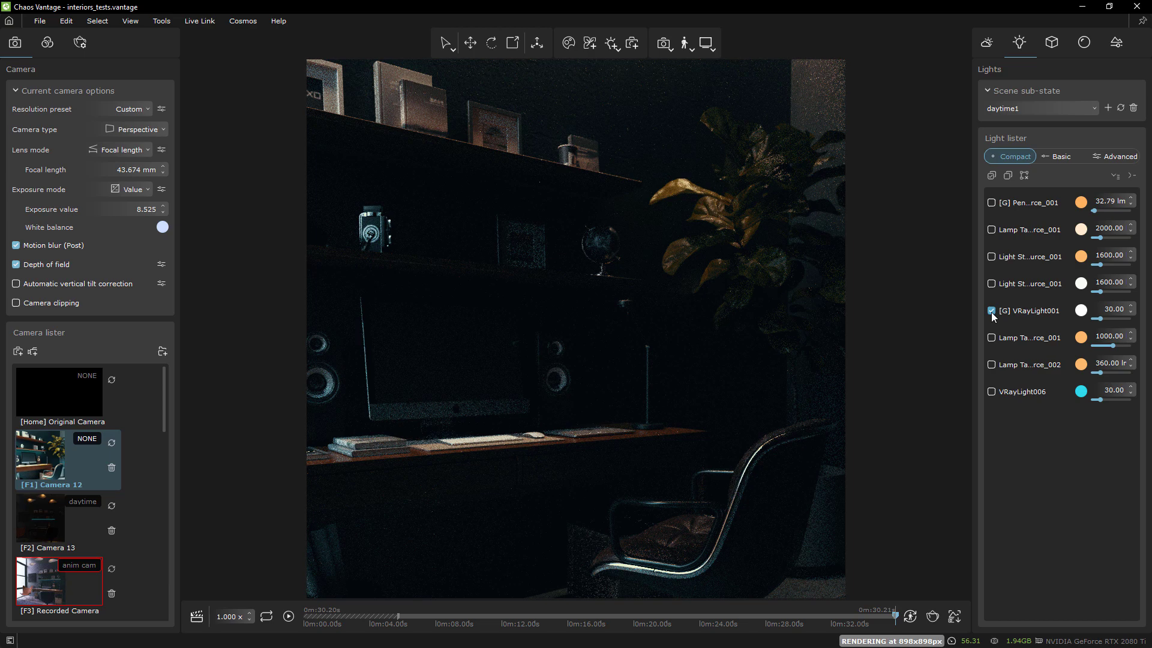
click(991, 311)
click(992, 311)
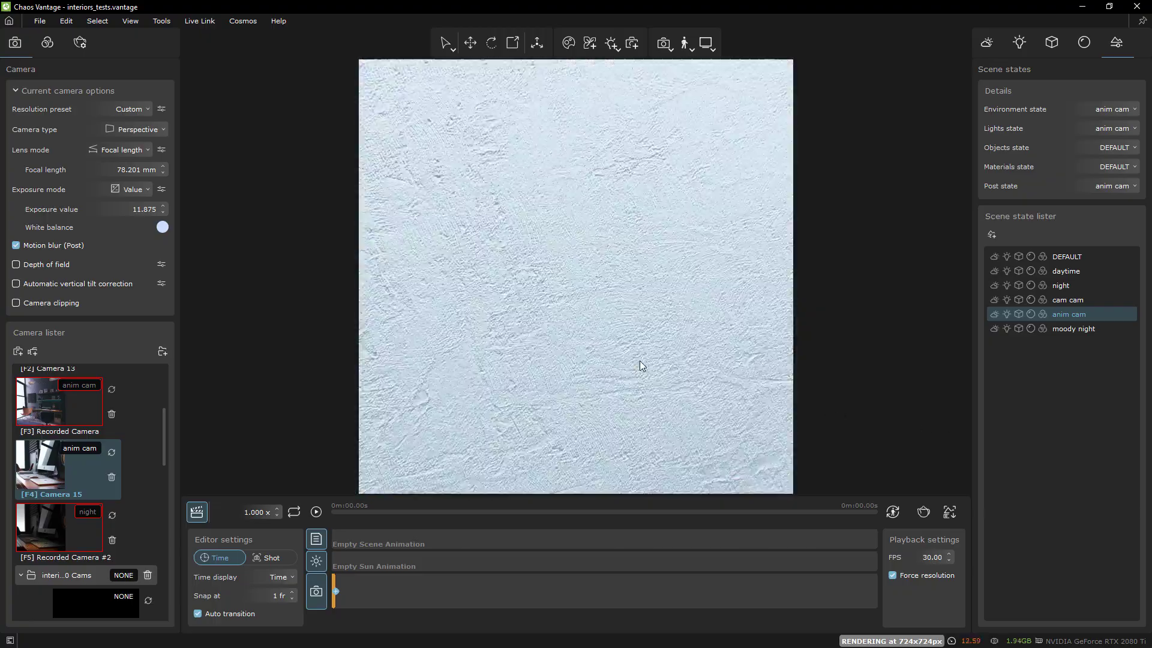
Step: Switch to Camera 17, give it the anim cam state, and add it to the timeline
key(F6)
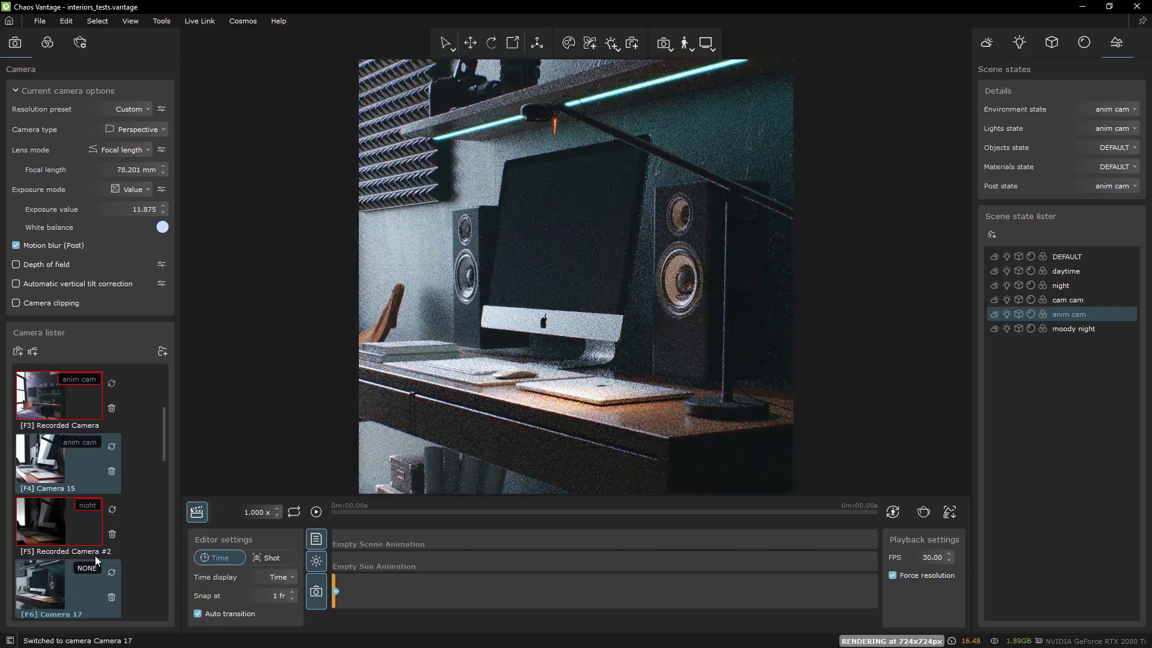
click(91, 567)
click(111, 547)
drag(46, 586, 420, 594)
Step: Set the Camera 17 transition duration to 9.4 seconds
click(316, 512)
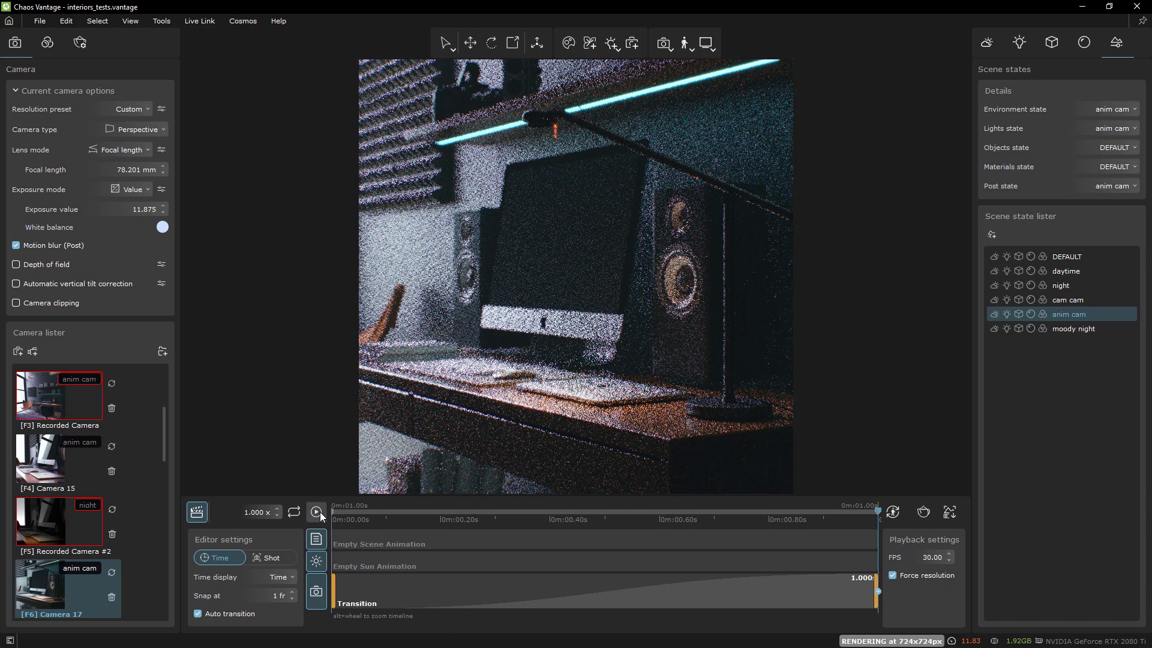
click(754, 582)
text(9.4)
key(Return)
Step: Raise the viewport denoiser to 100, play the camera animation, and start typing 'moody night'
click(708, 46)
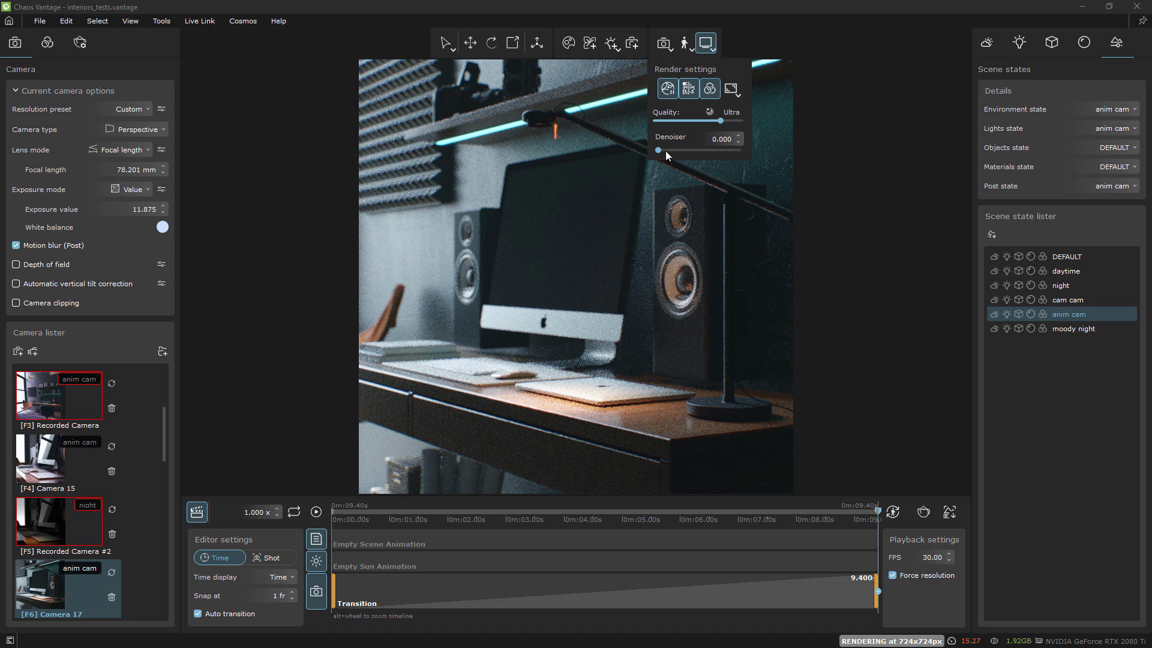
drag(660, 150, 754, 150)
click(316, 511)
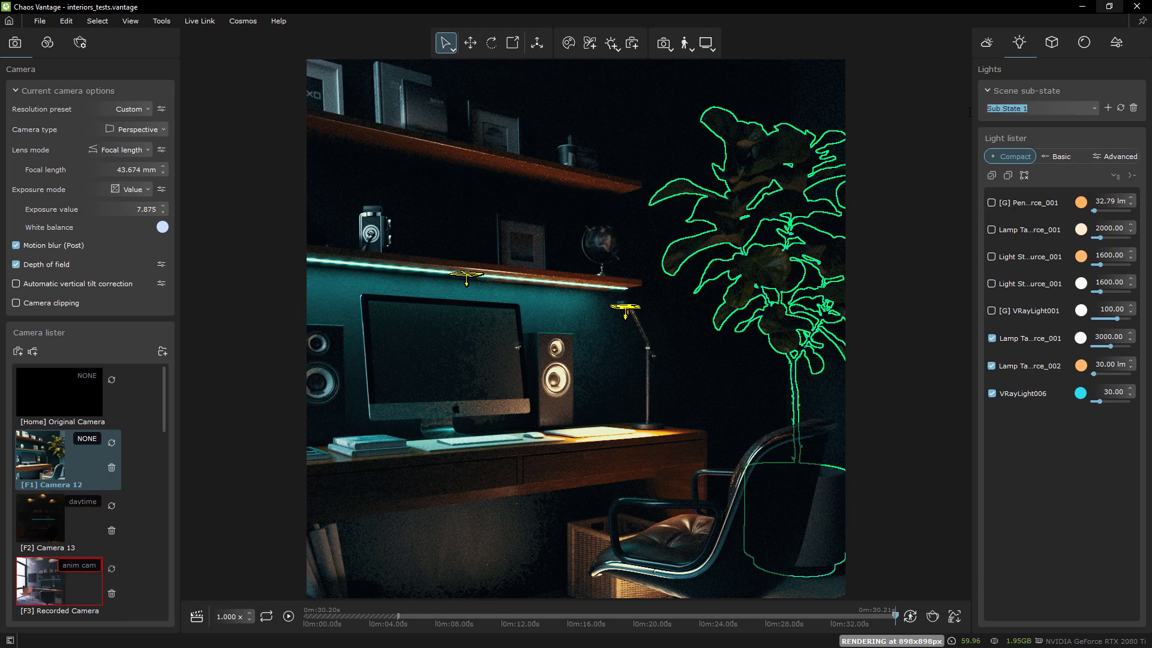
text(moody night)
Step: Add a new scene state and rename it 'moody night'
click(1117, 45)
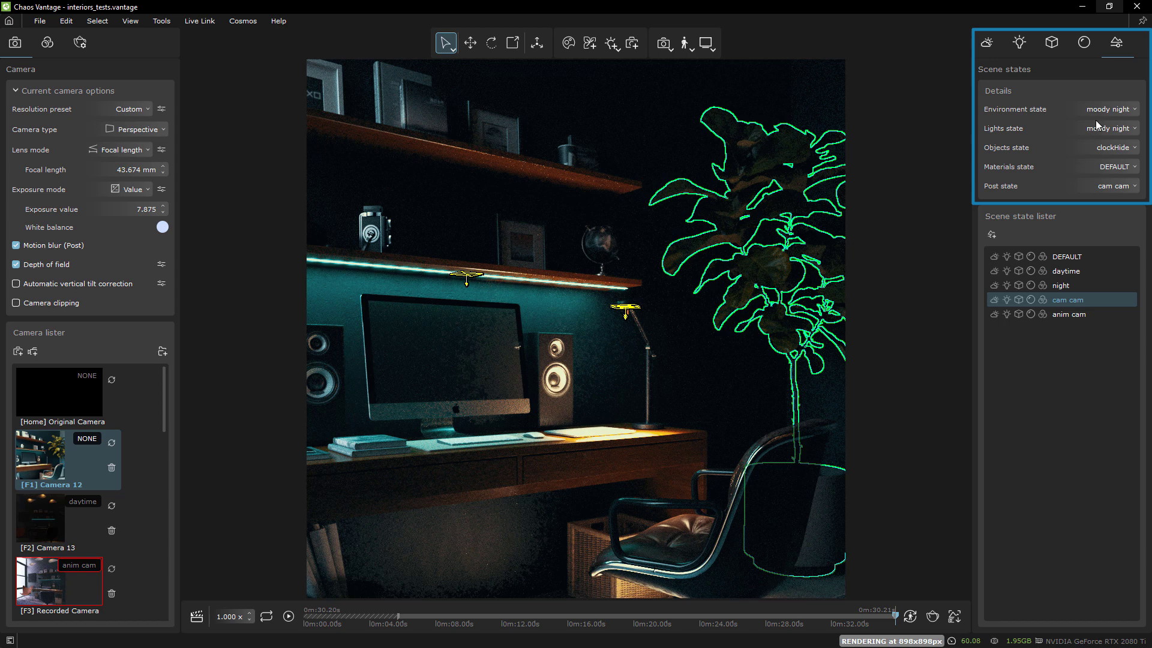
click(992, 235)
click(1078, 328)
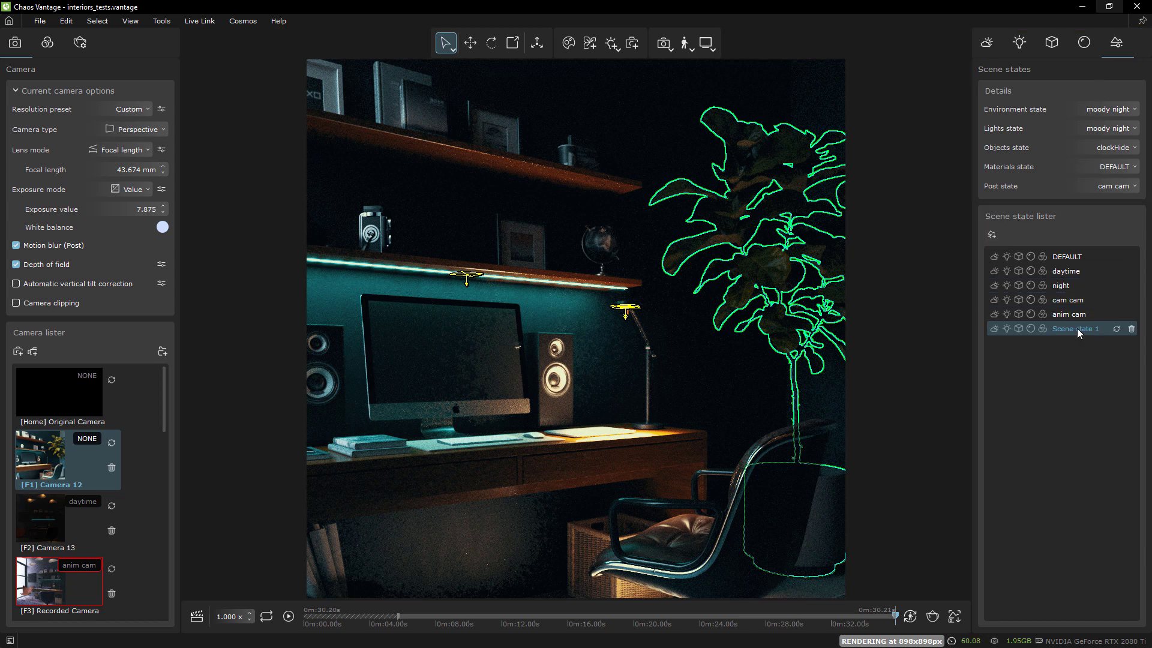
double_click(1077, 329)
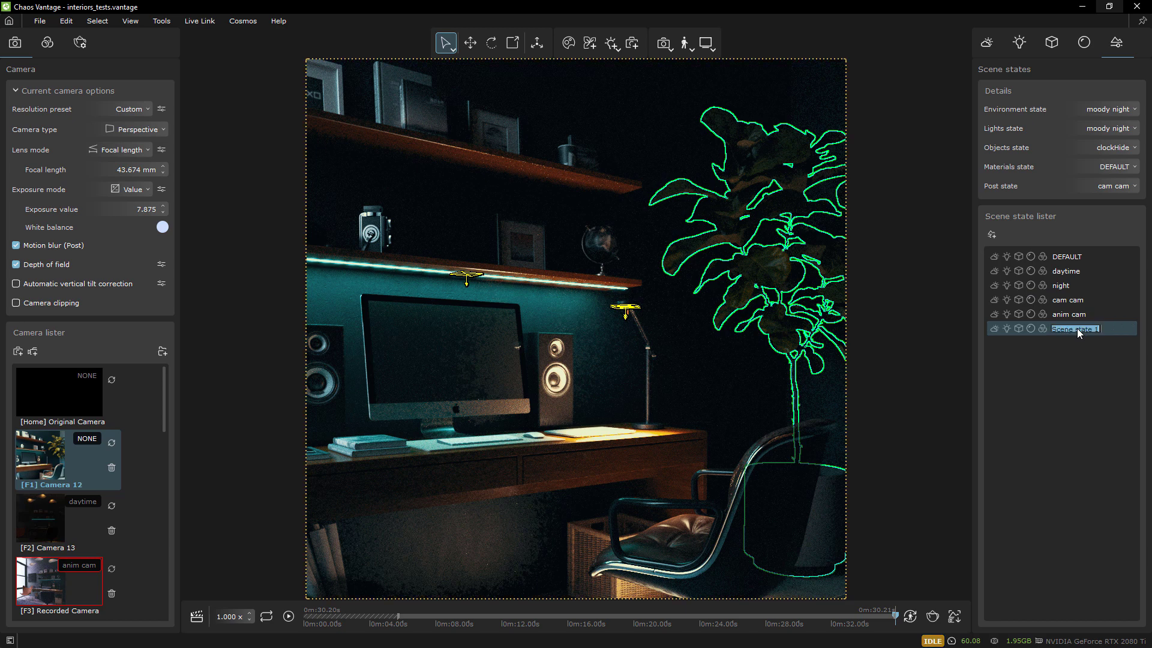
text(ml)
text(od)
text(y night)
key(Return)
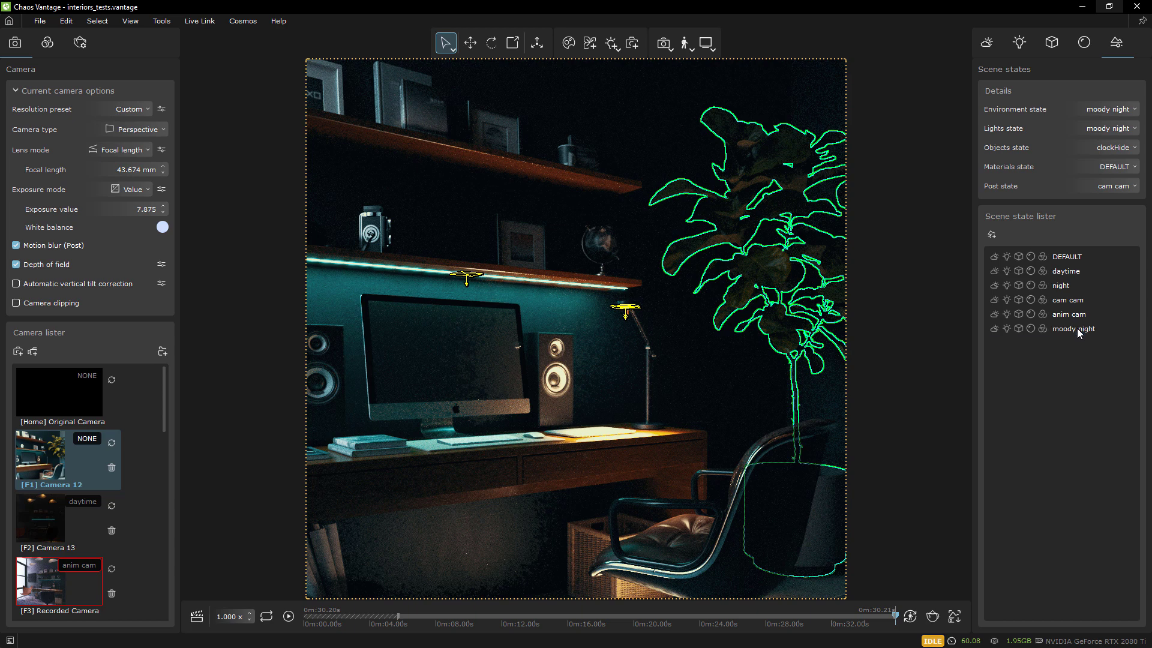
click(1074, 330)
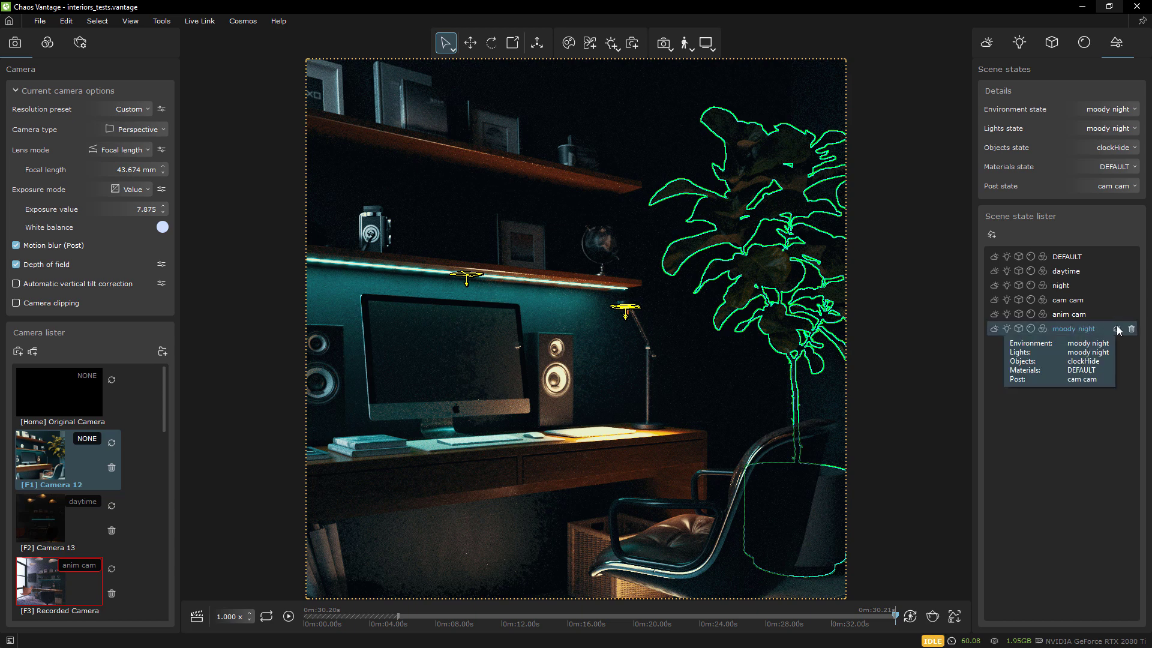
Step: Set the moody night scene state's Objects state to DEFAULT
click(1134, 149)
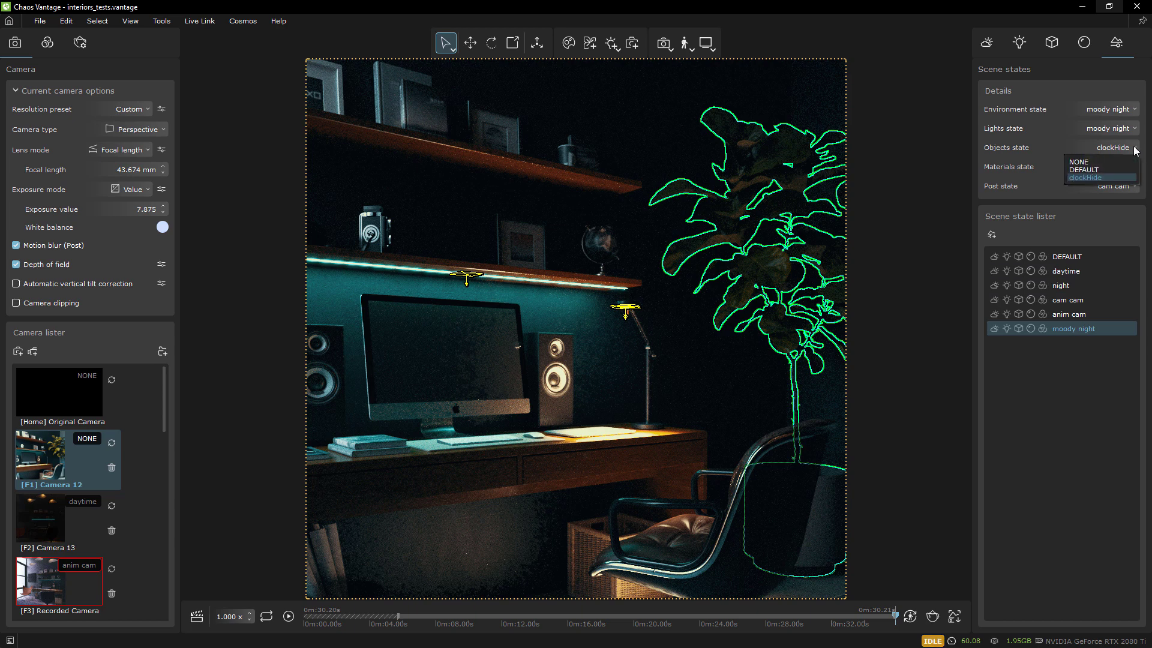
click(1101, 168)
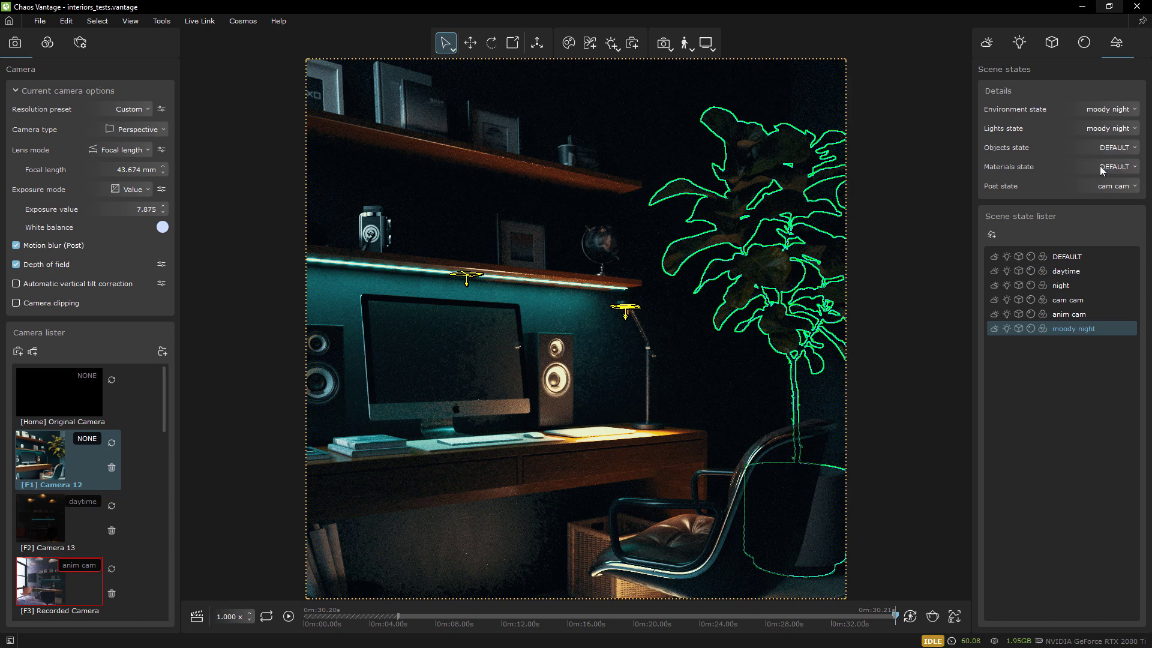
click(1127, 147)
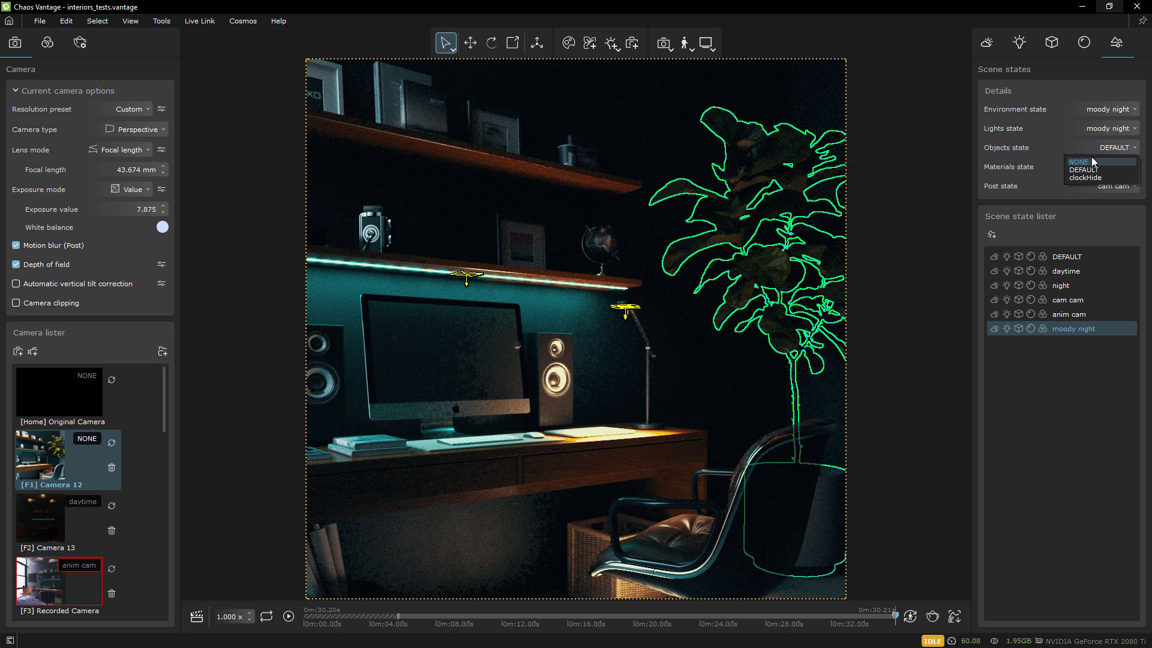
click(1092, 158)
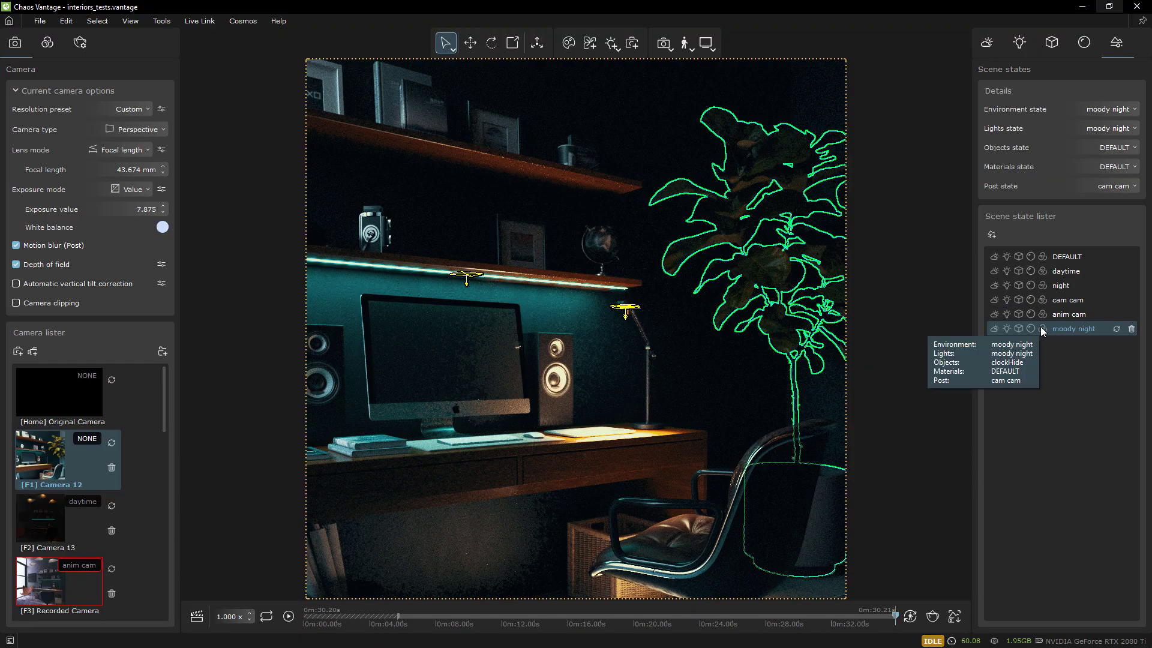
Step: Bring up the light list and toggle the second lamp light off and on to compare
click(1093, 329)
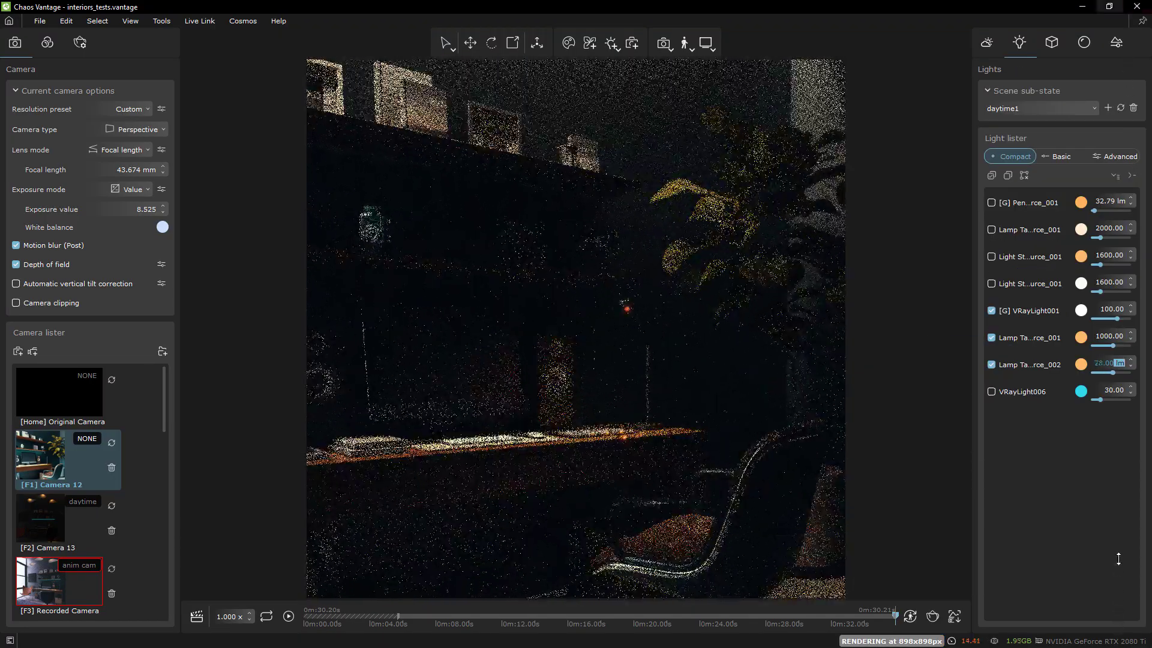
scroll(1110, 372, up, 5)
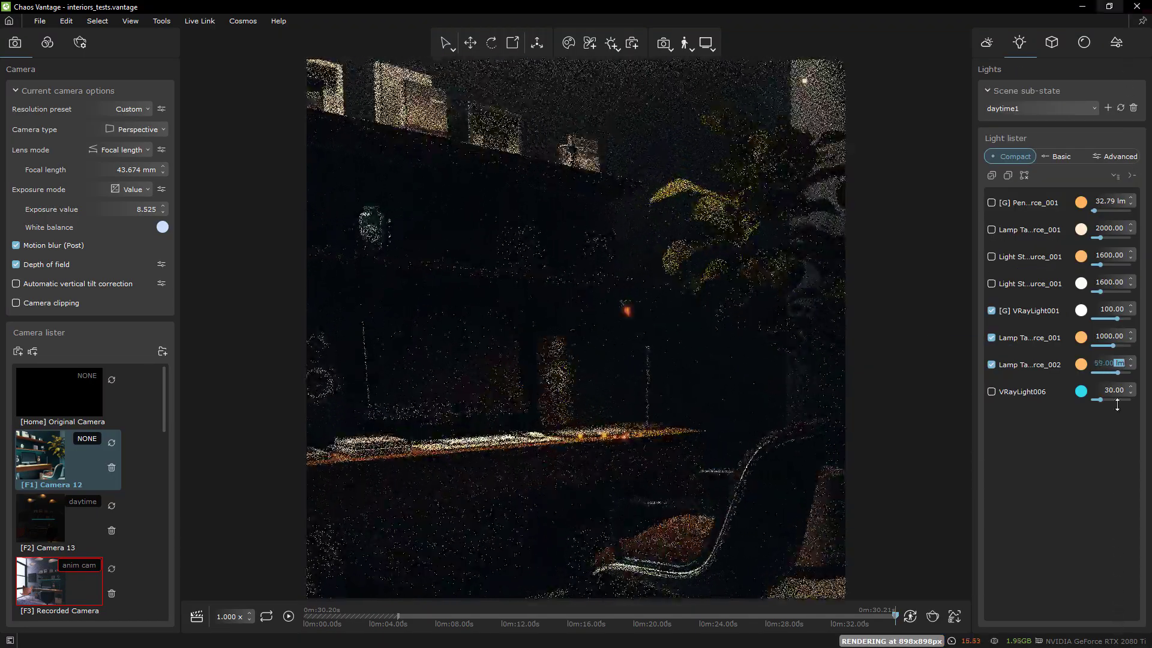
double_click(1110, 367)
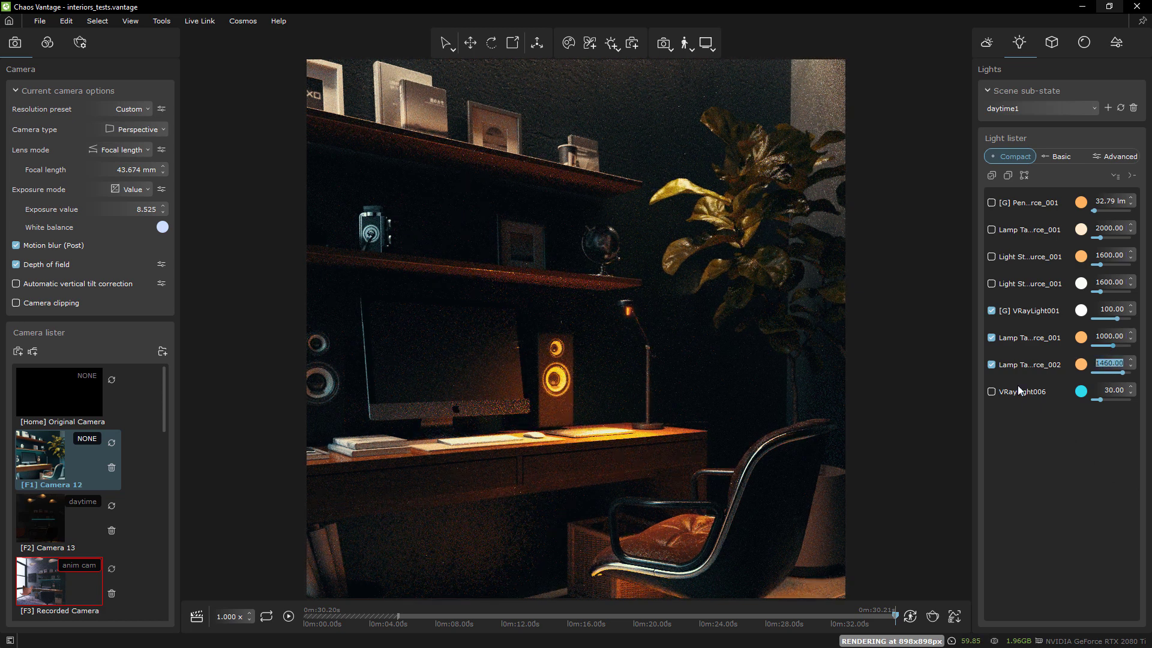
click(991, 365)
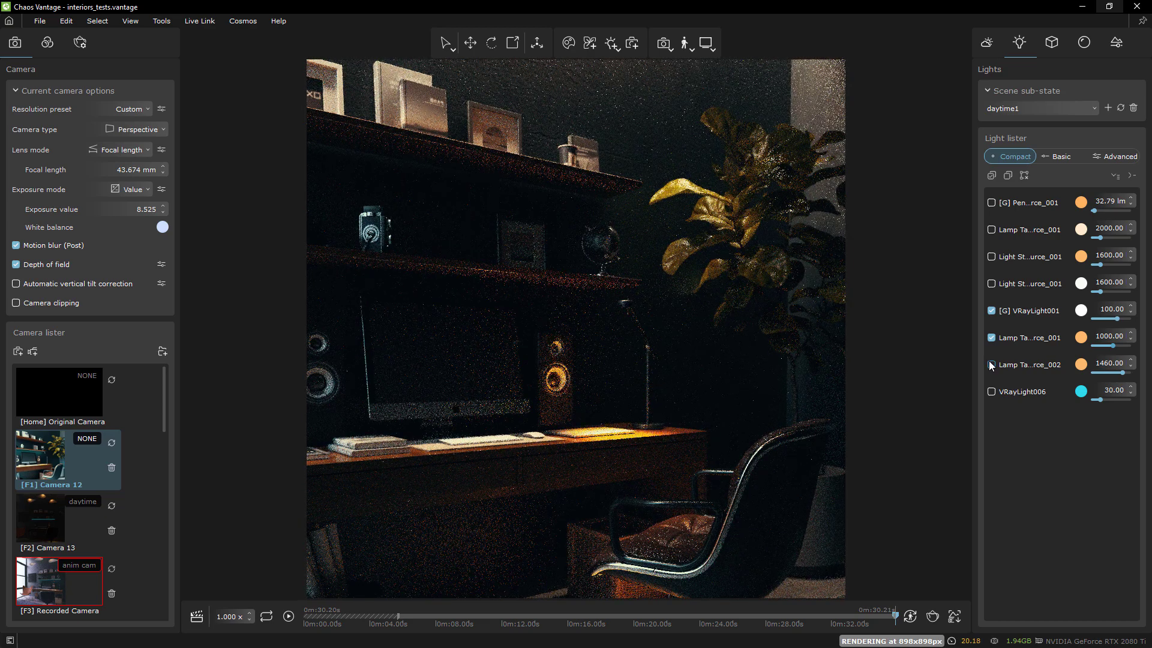
click(991, 365)
click(991, 366)
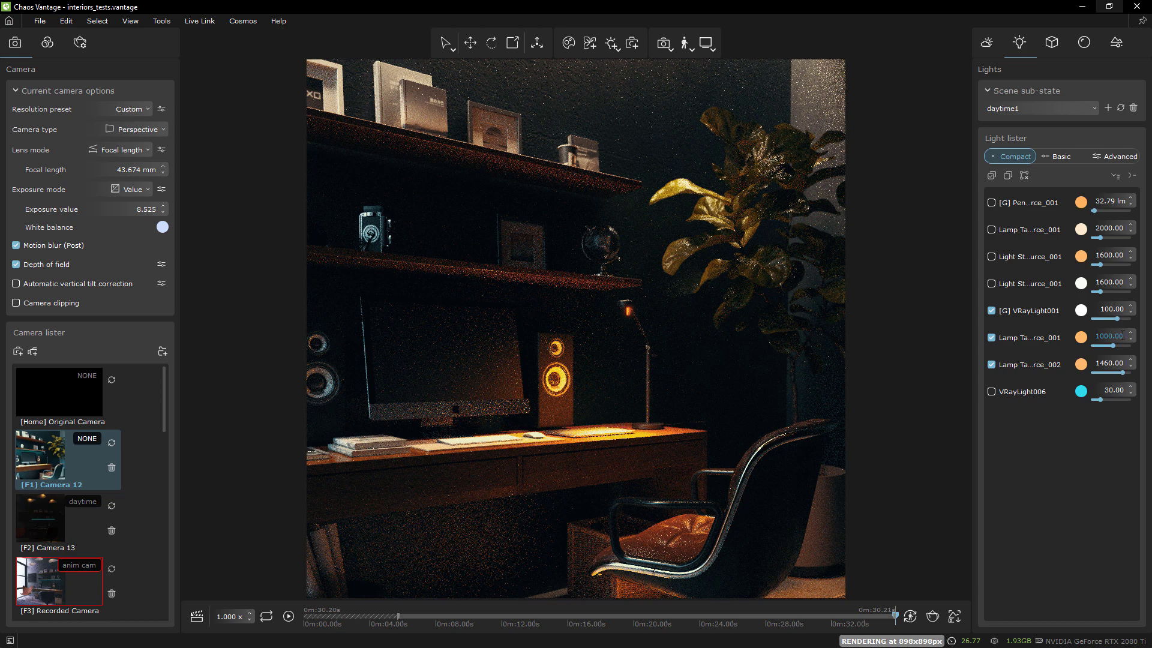
Step: Set the first lamp's intensity to 3000 and its colour to near-white 5637 K
drag(1122, 335, 1085, 336)
text(3000 lm)
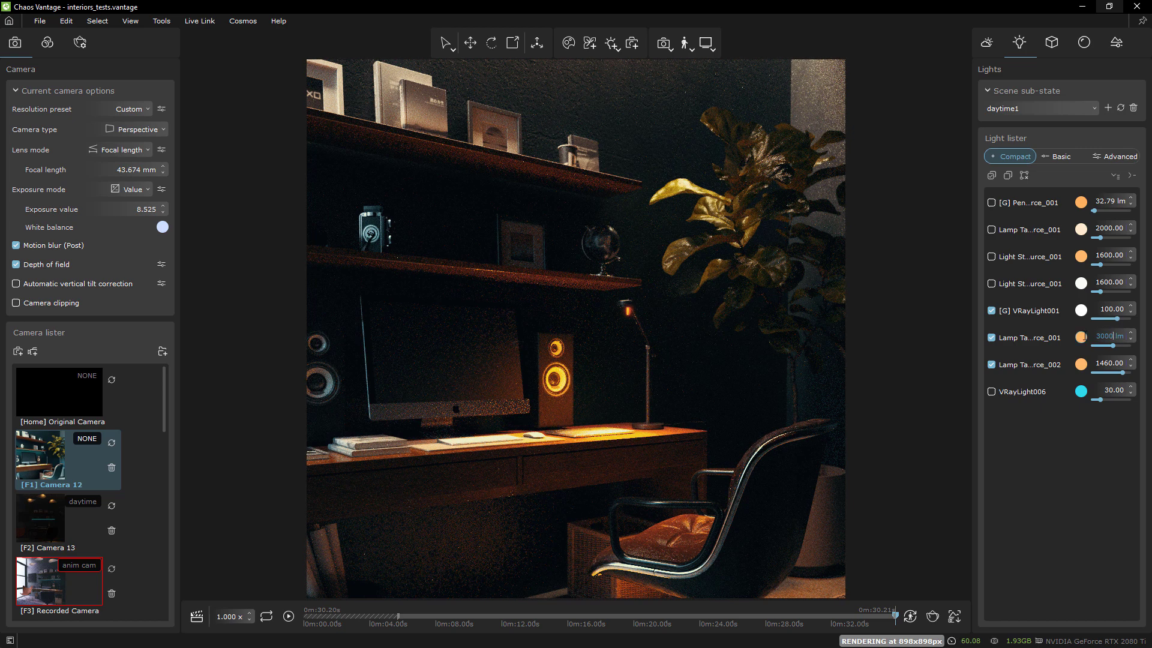
key(Return)
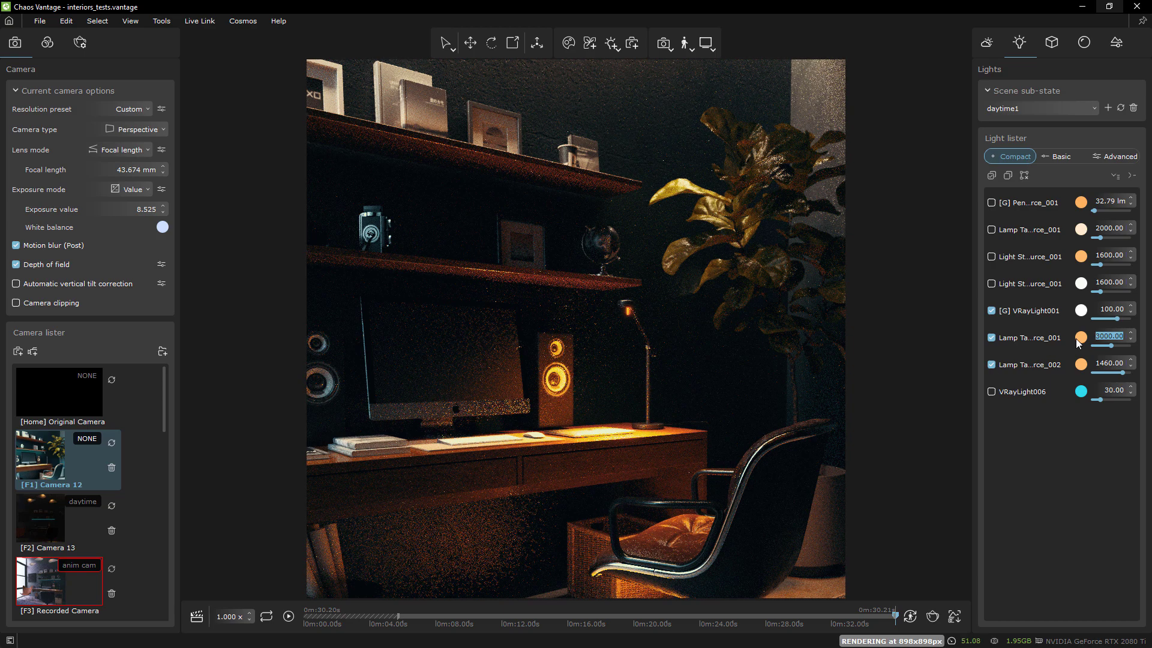
click(1080, 337)
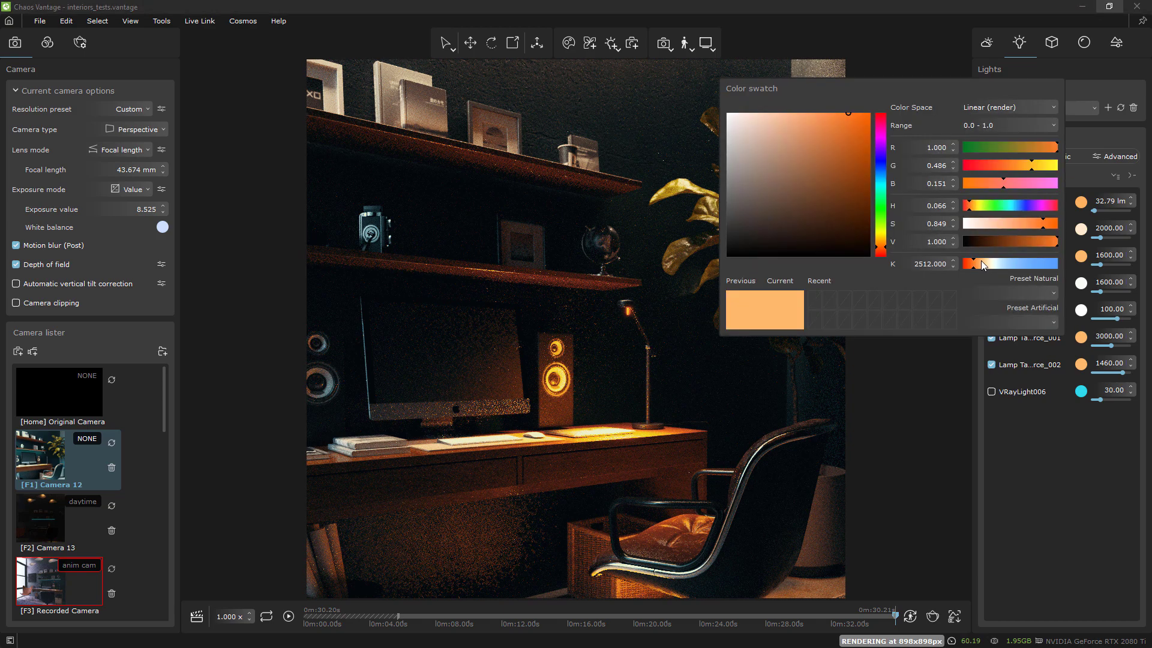
drag(982, 264, 990, 264)
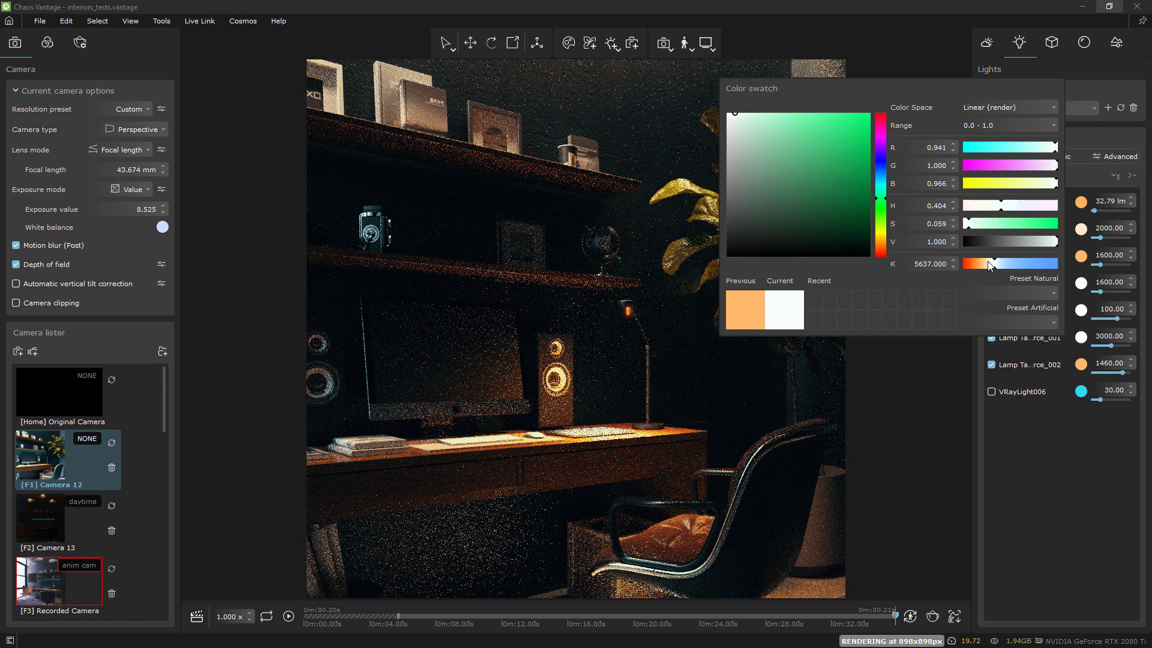
click(1024, 460)
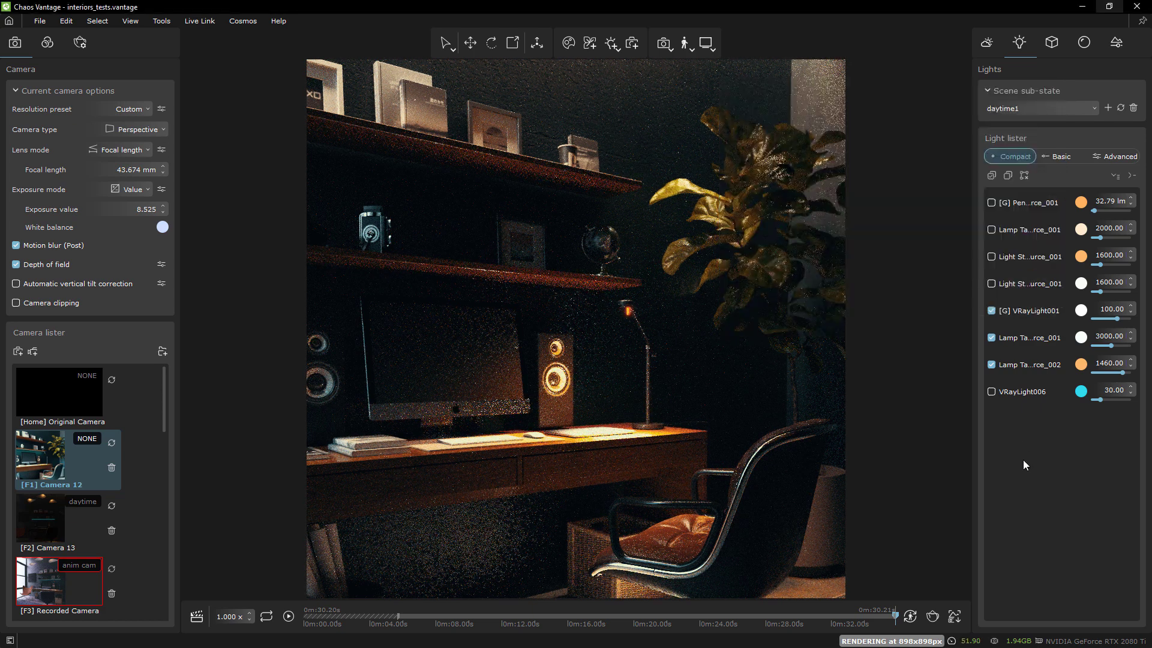
Step: Toggle the desk lamp off and on, then dim its intensity to 10 lm
click(992, 365)
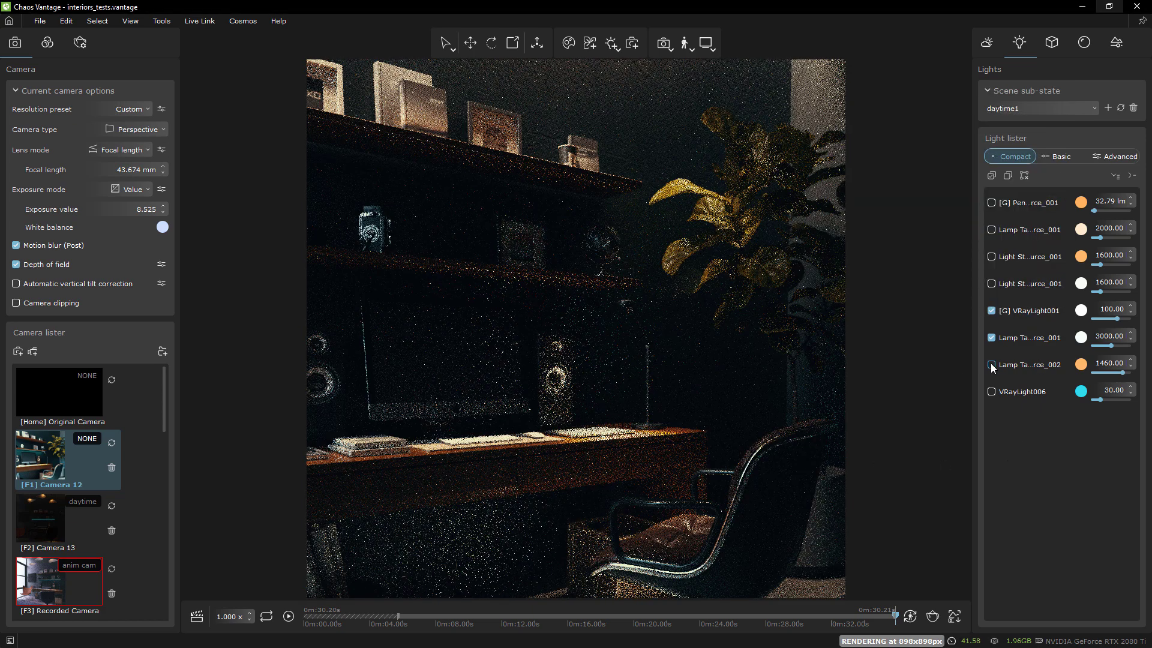
click(992, 365)
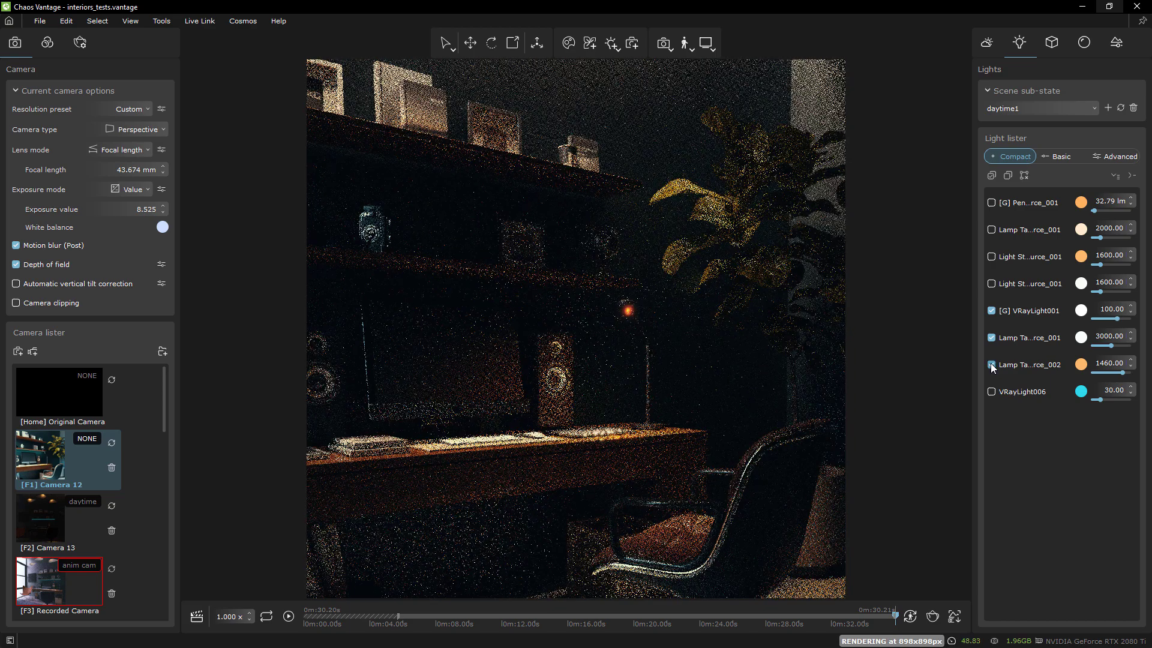
drag(1126, 364, 1091, 363)
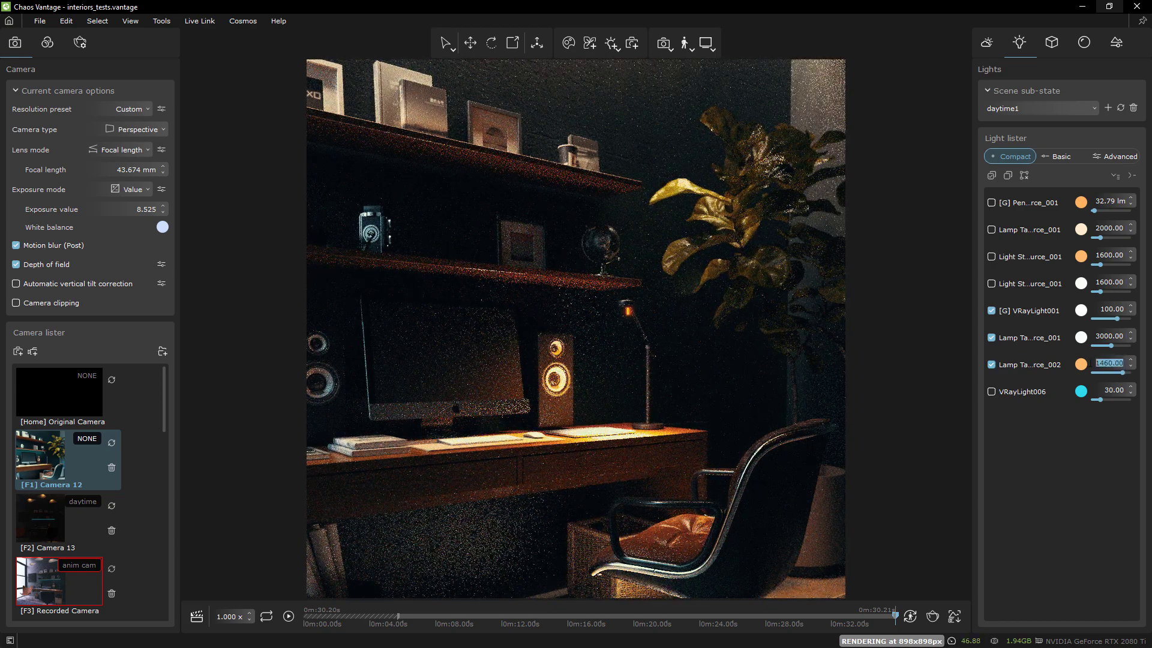
text(10)
key(Return)
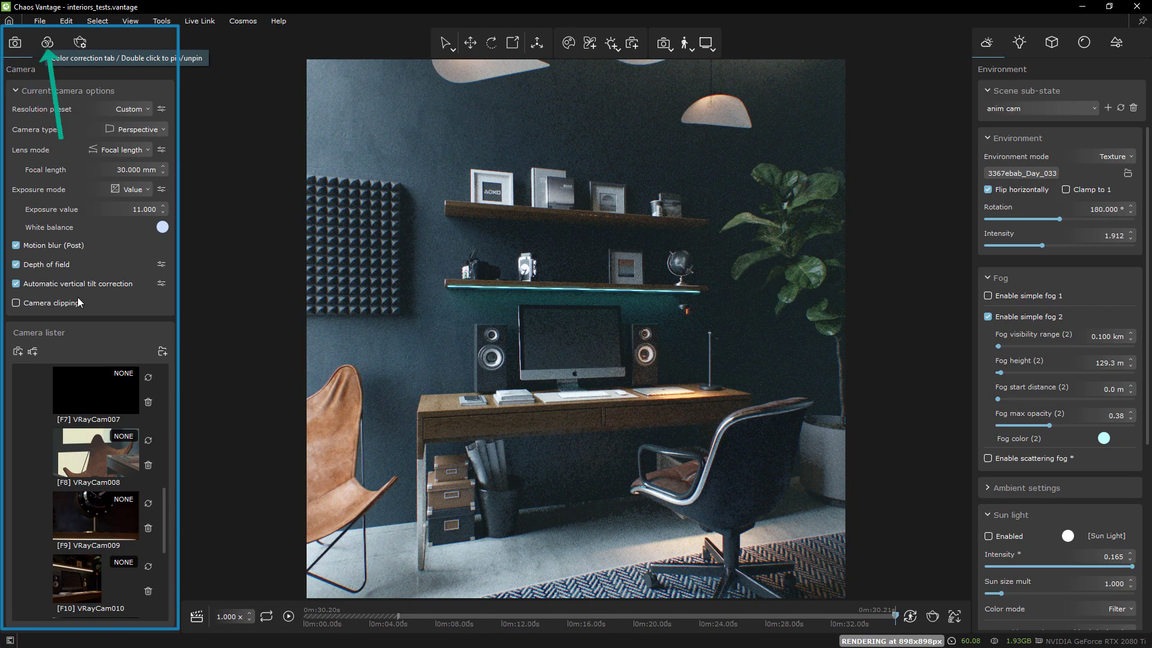
Step: Preview VRayCam010 and VRayCam012, then add the Recorded Camera to the Cameras track and play it
scroll(69, 477, down, 3)
click(67, 473)
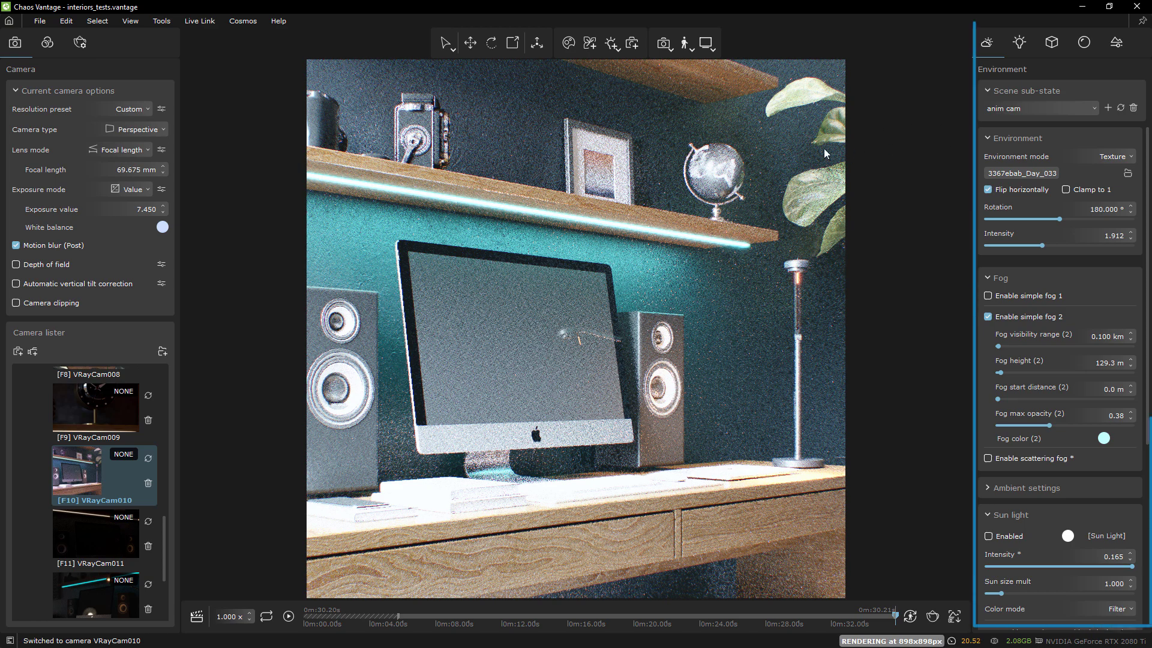
click(91, 596)
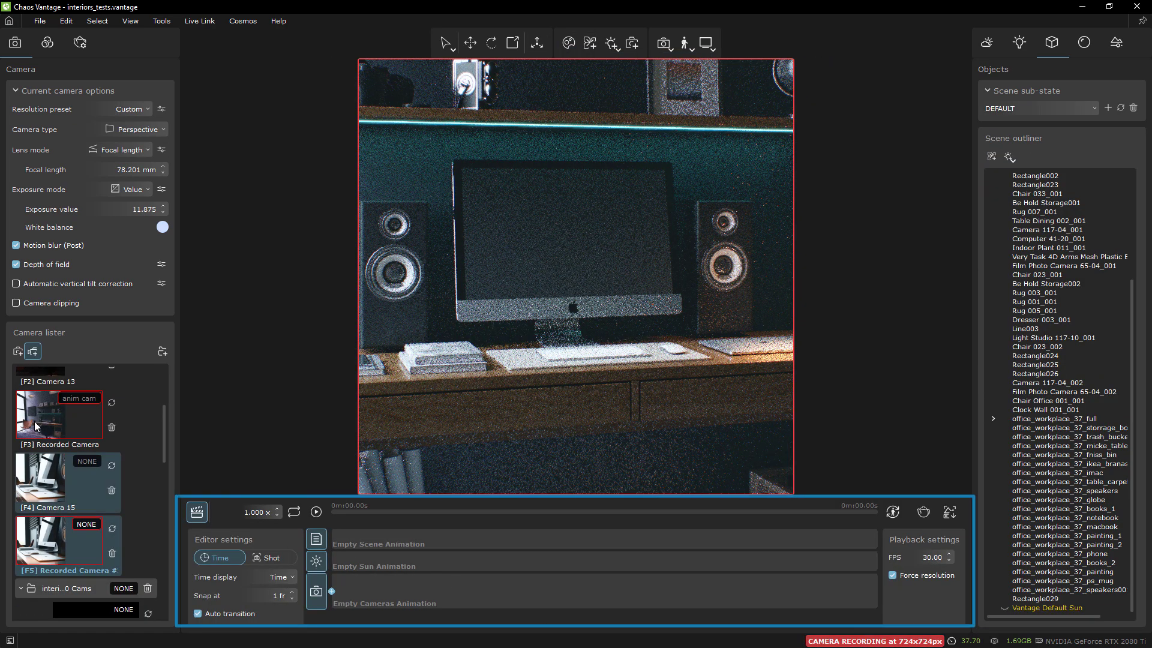
drag(39, 414, 344, 582)
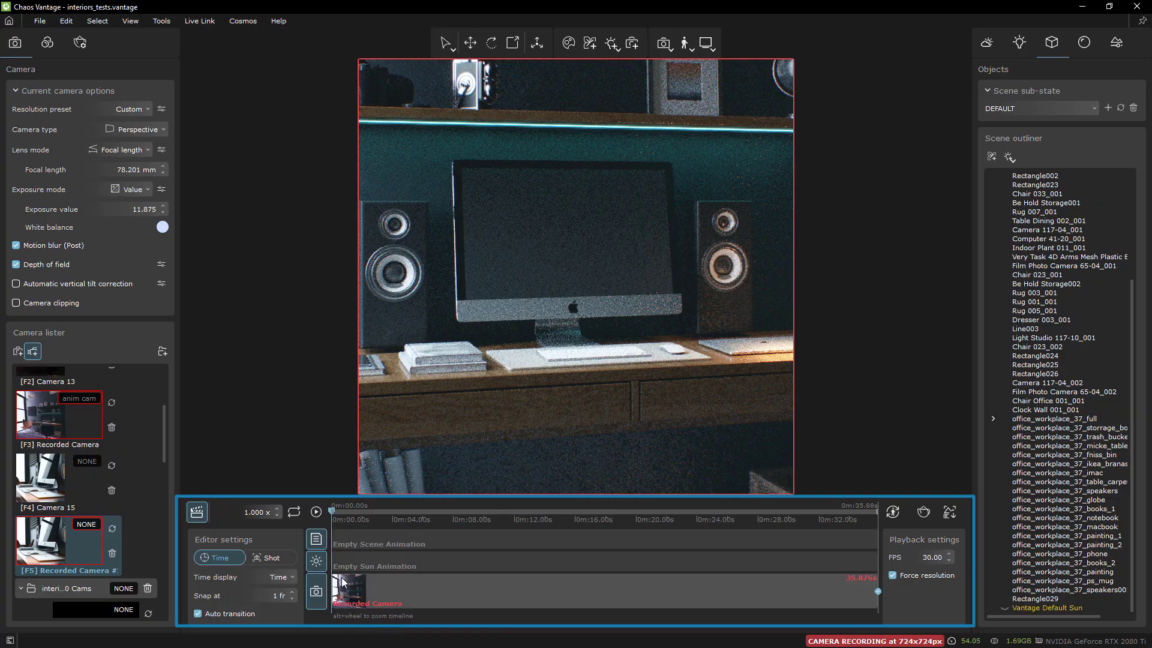
click(316, 511)
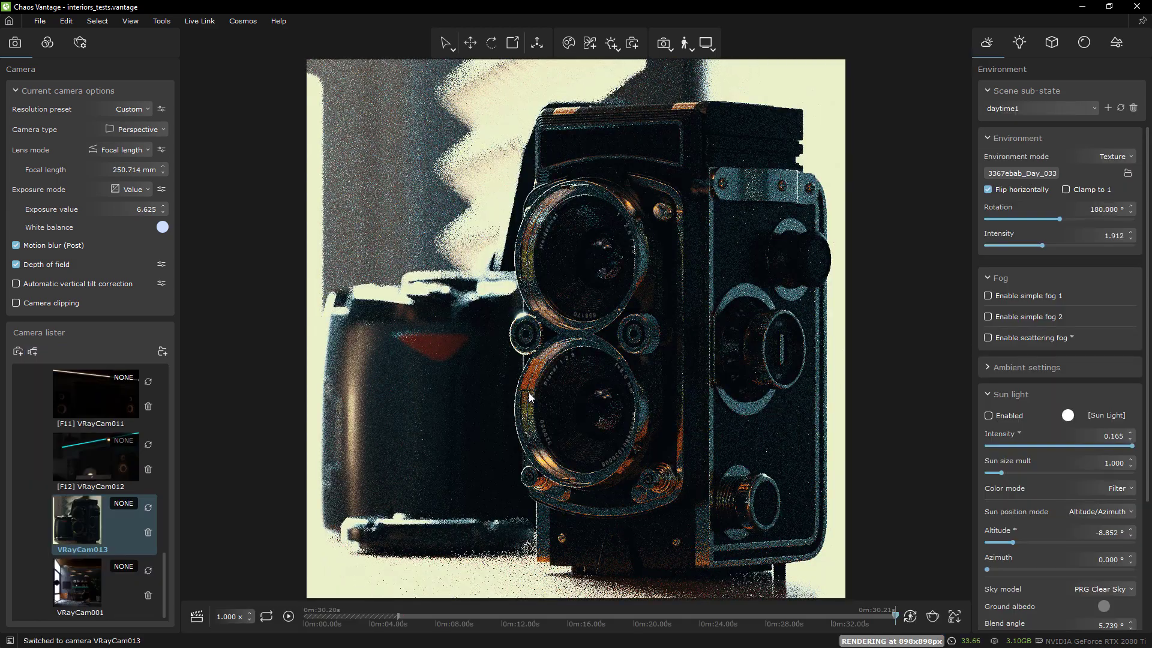
Step: Change VRayCam013's scene state badge from NONE to cam cam
click(124, 505)
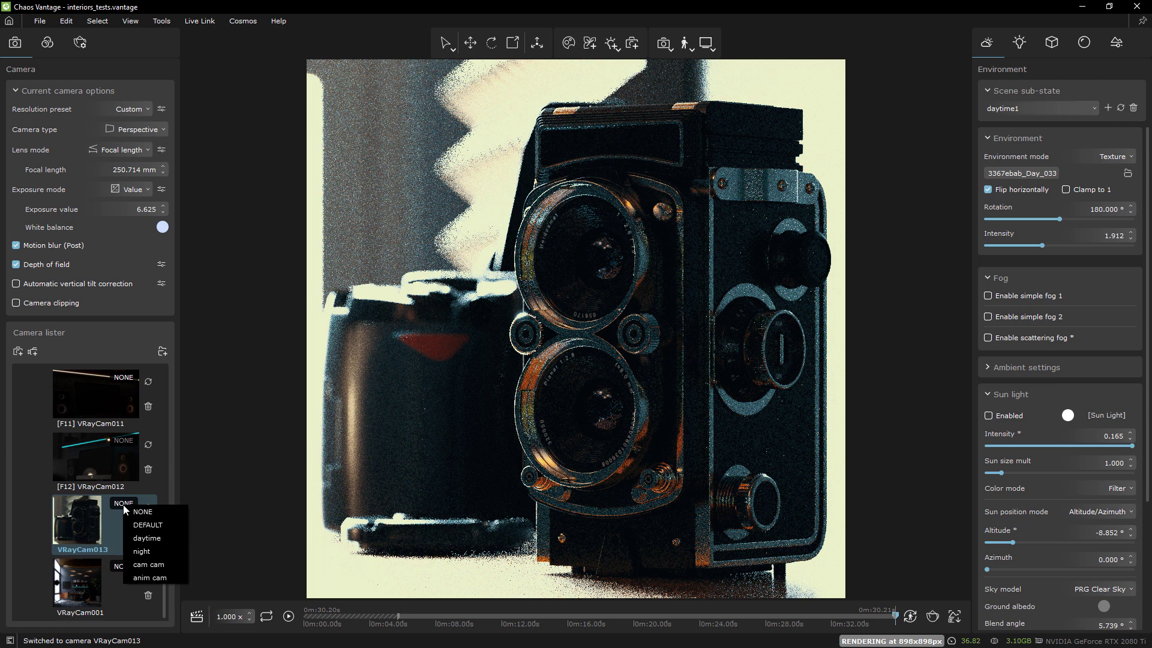
click(150, 566)
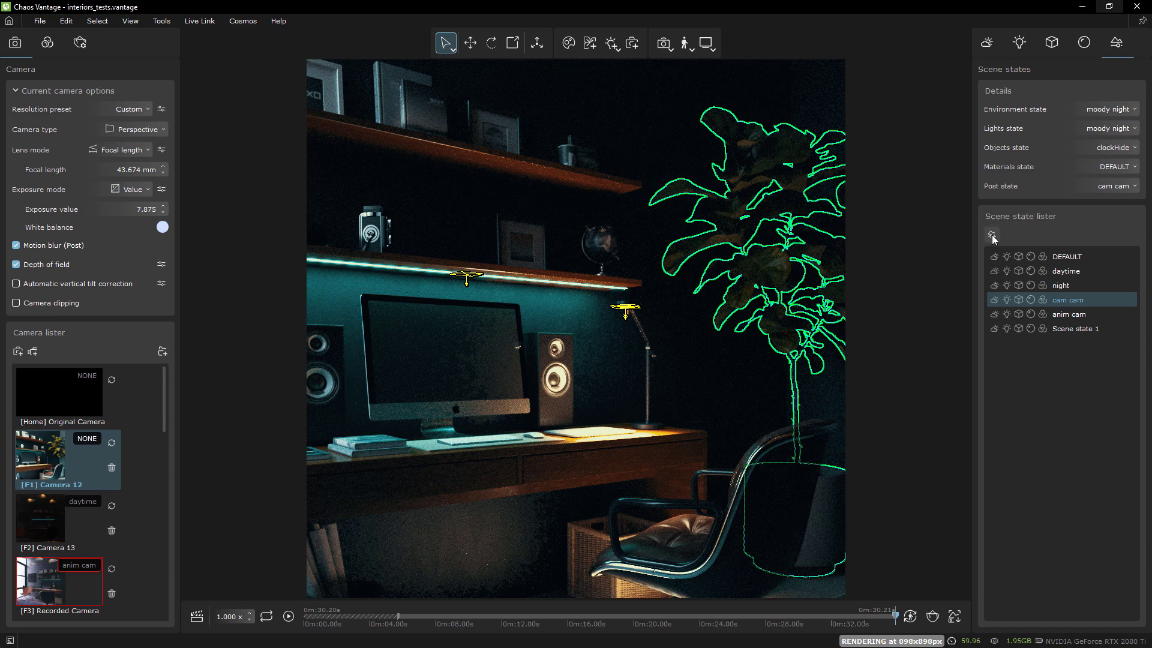
Step: Rename the new scene state 'moody night' and set its Objects state to DEFAULT
click(1078, 329)
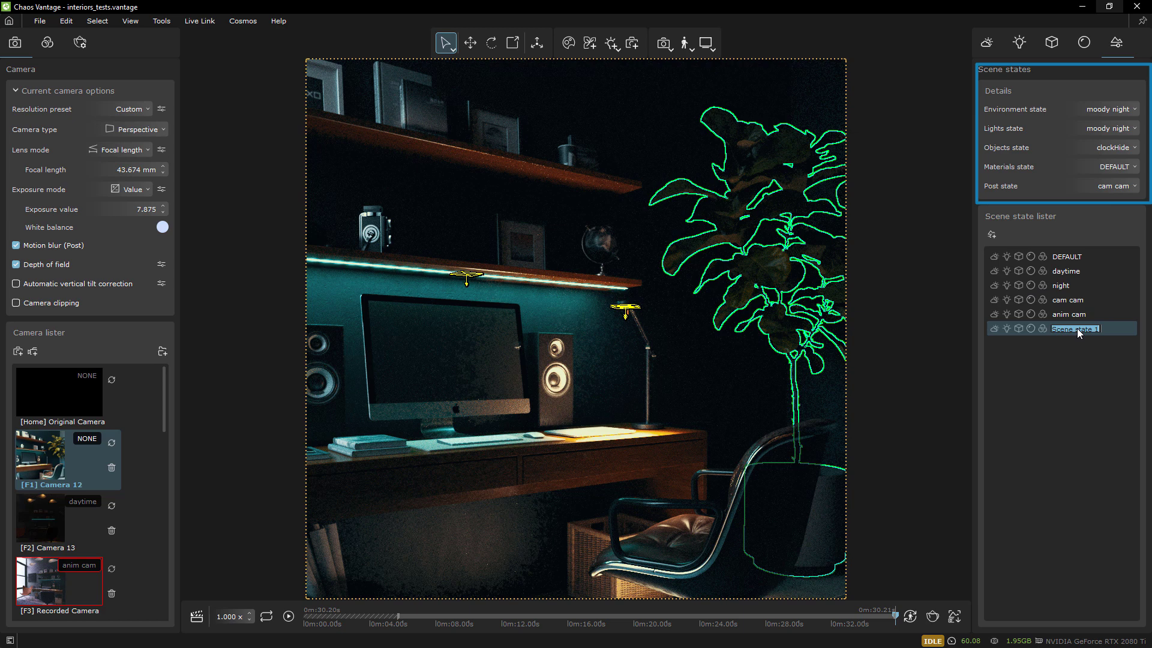
text(moody night)
key(Return)
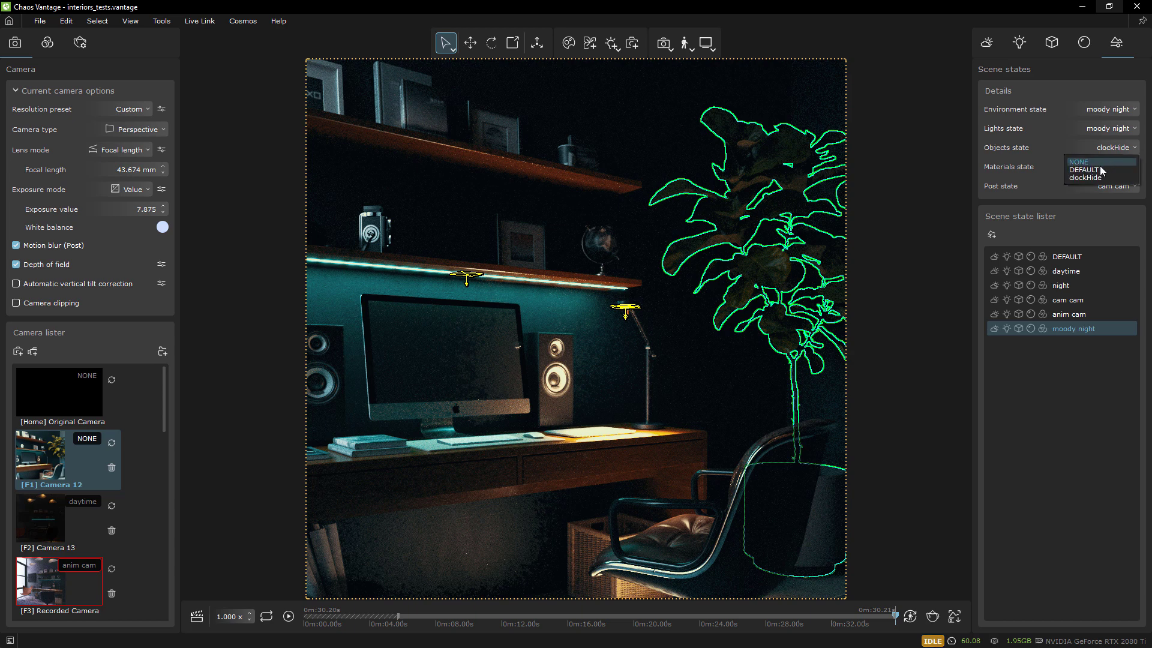
click(1100, 170)
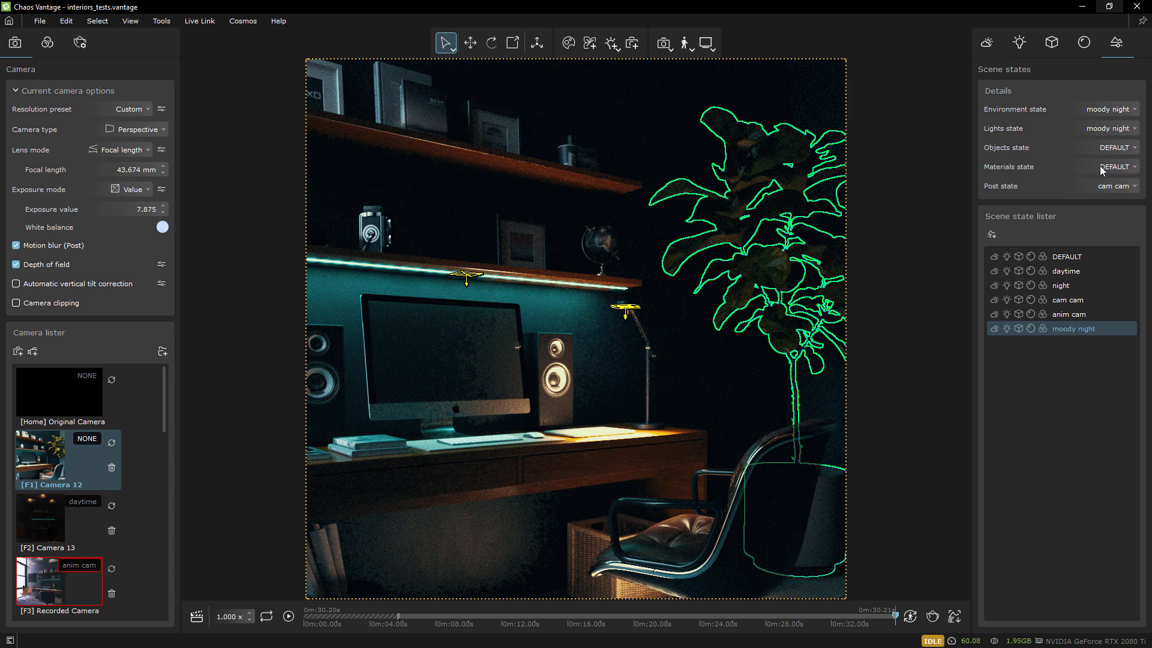
Step: Assign the moody night state to Camera 12, then view through the Recorded Camera
click(91, 438)
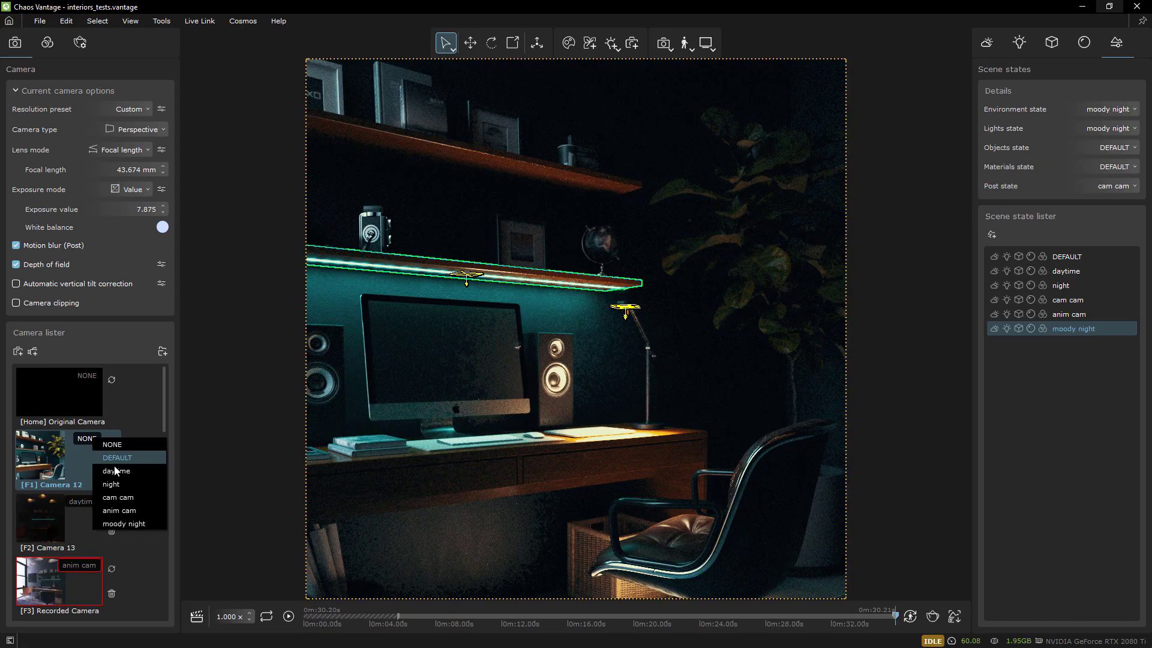
click(126, 524)
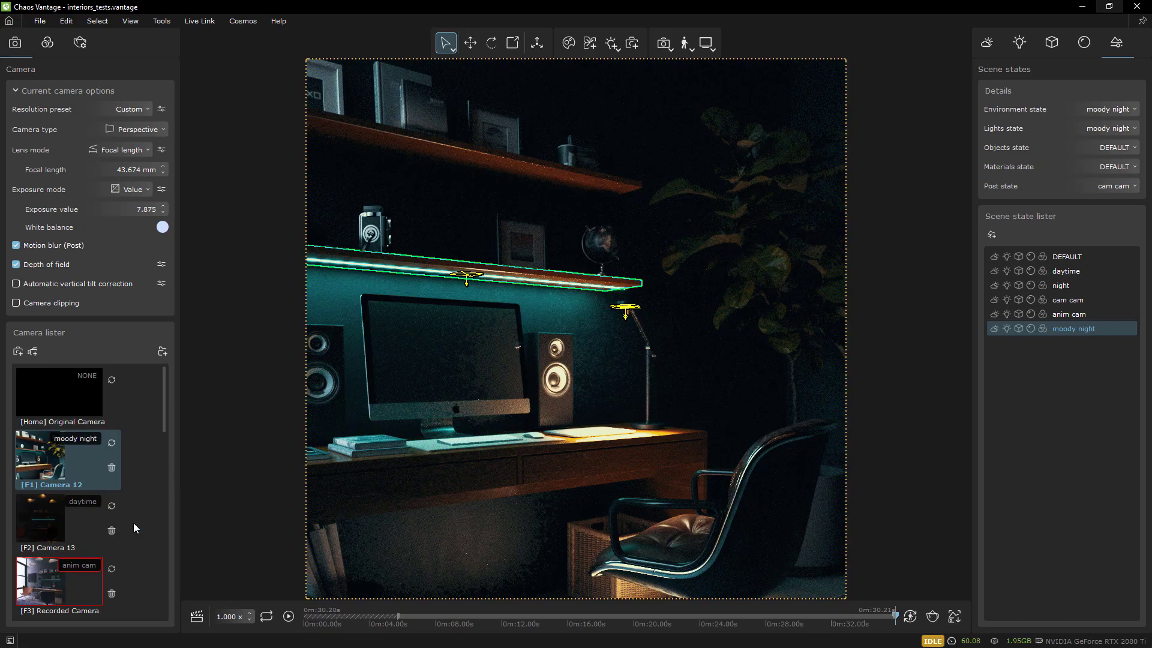
click(49, 585)
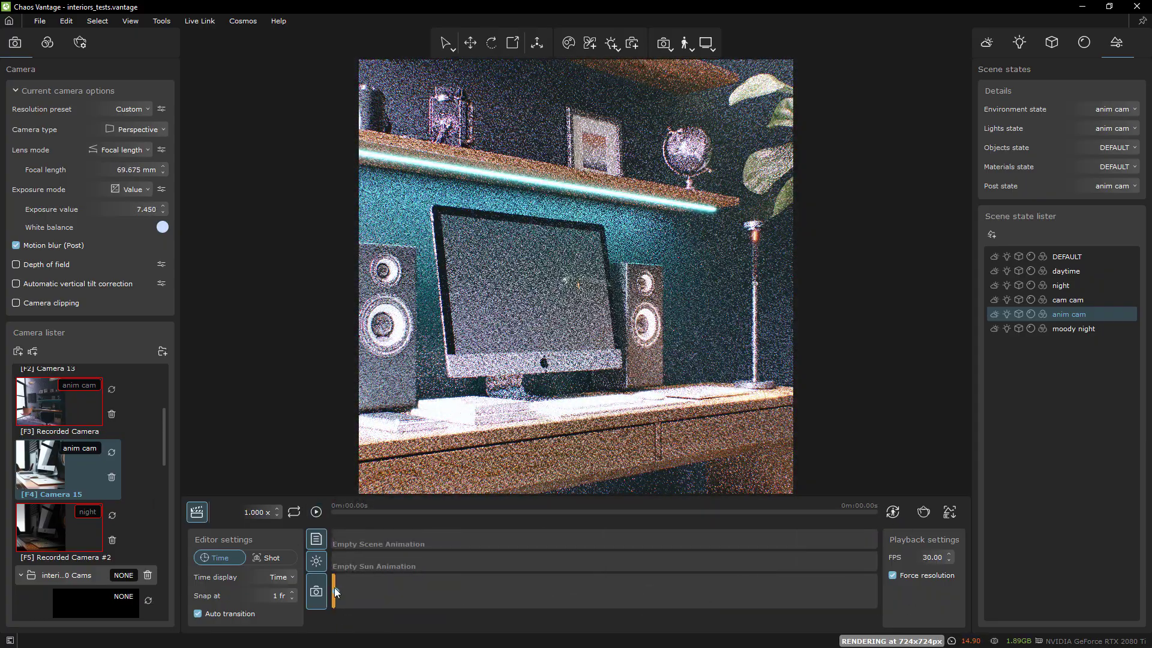
Step: Frame a new desk shot, save it as Camera 17 with anim cam, and add it to the Cameras track
right_click(336, 588)
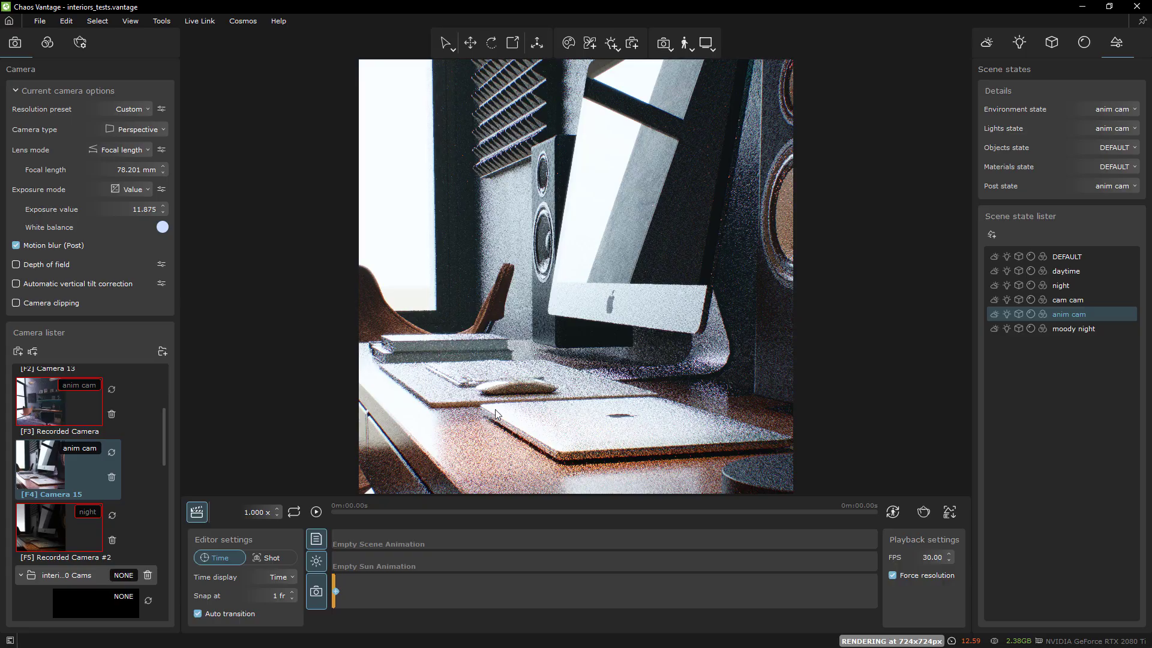
drag(628, 416, 708, 342)
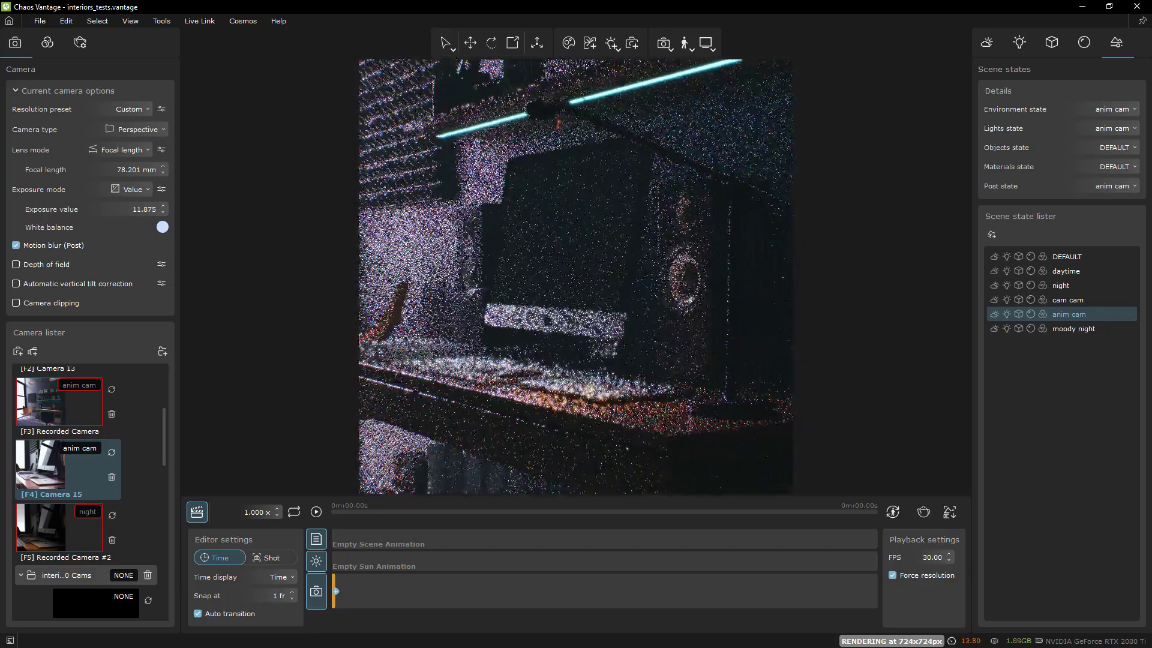
click(17, 352)
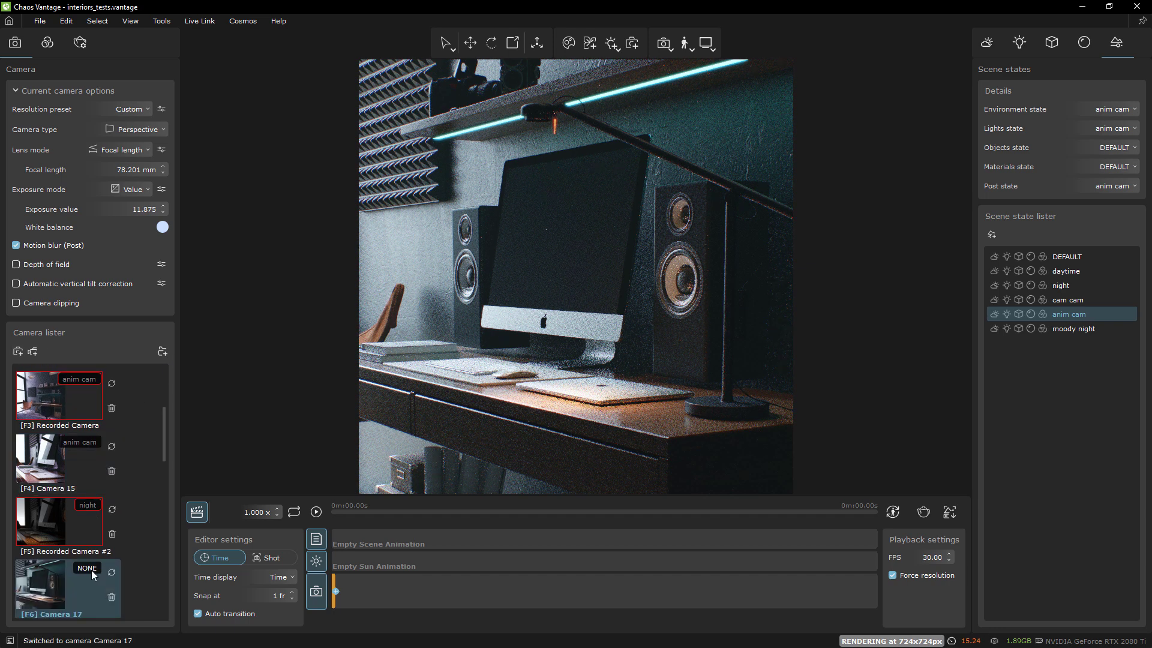
click(89, 569)
click(126, 552)
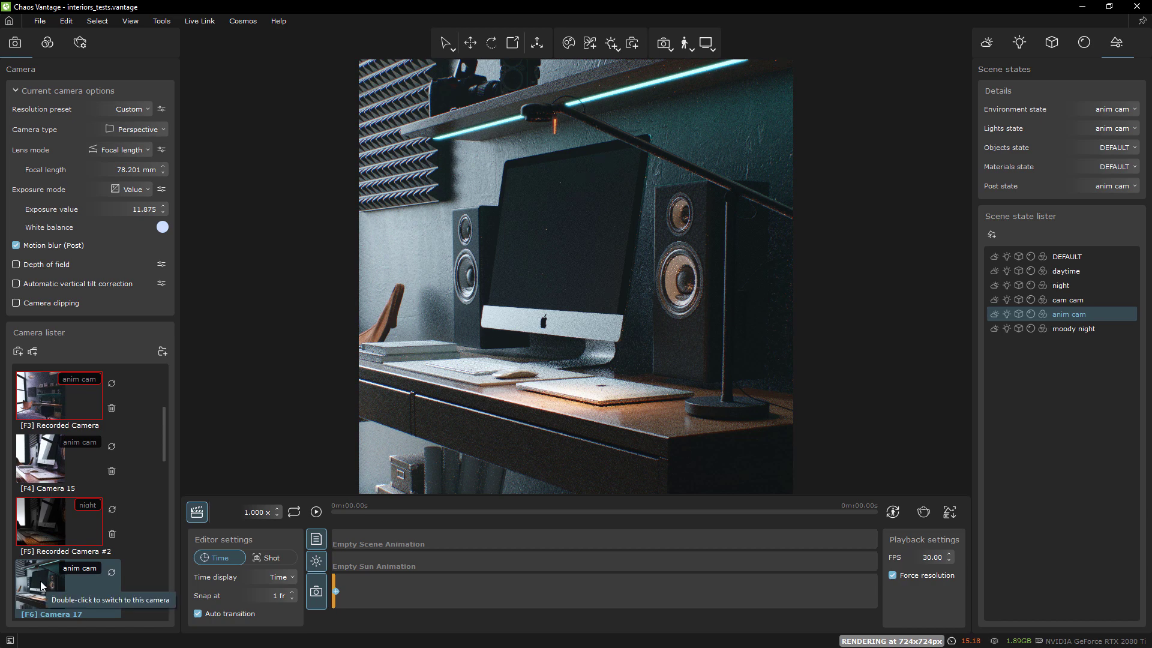
drag(449, 588, 449, 588)
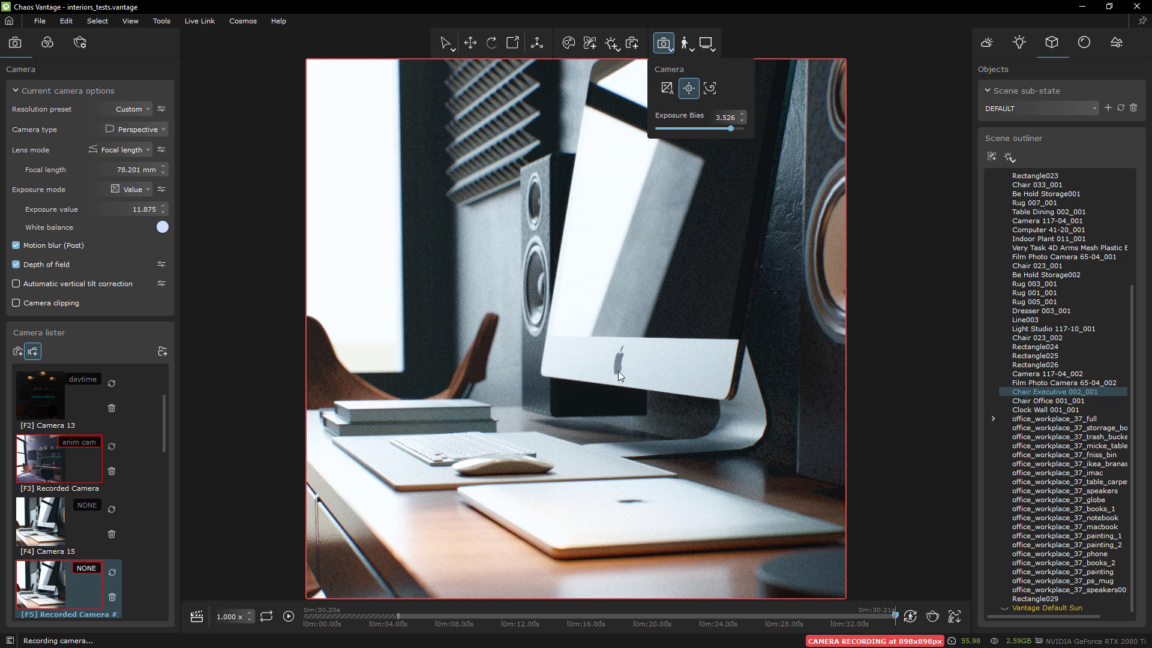
Step: Start recording a new camera animation around the iMac and laptop on the desk
mouse_move(686, 47)
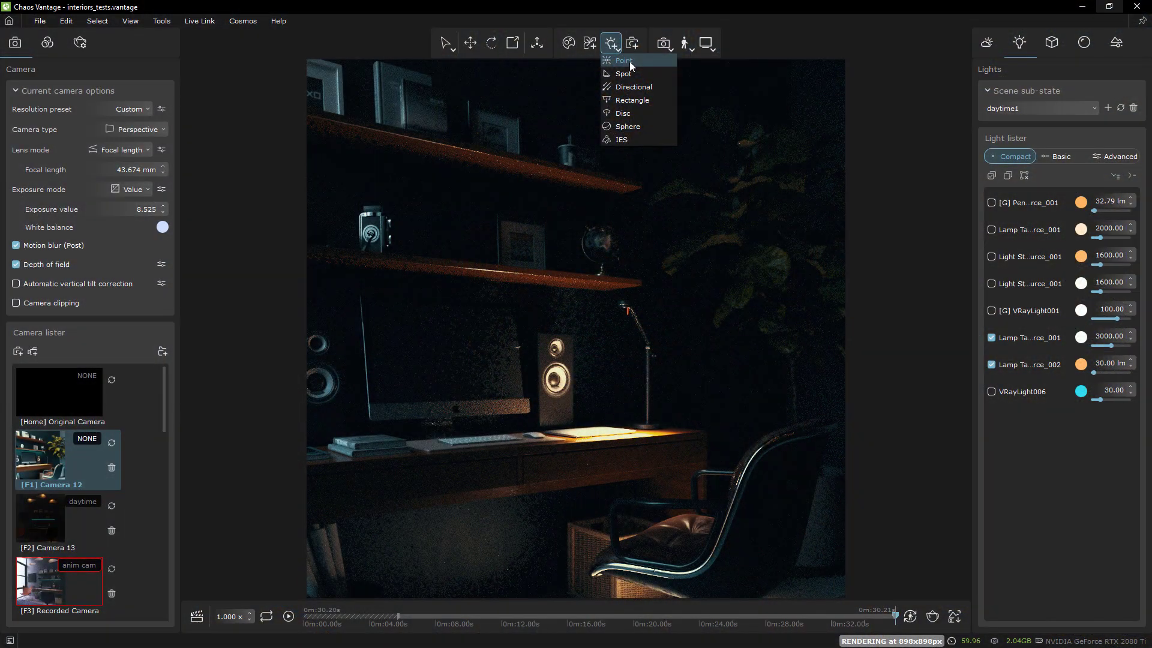
Step: Place a Point light in front of the monitor, keeping Point as the light type
click(624, 61)
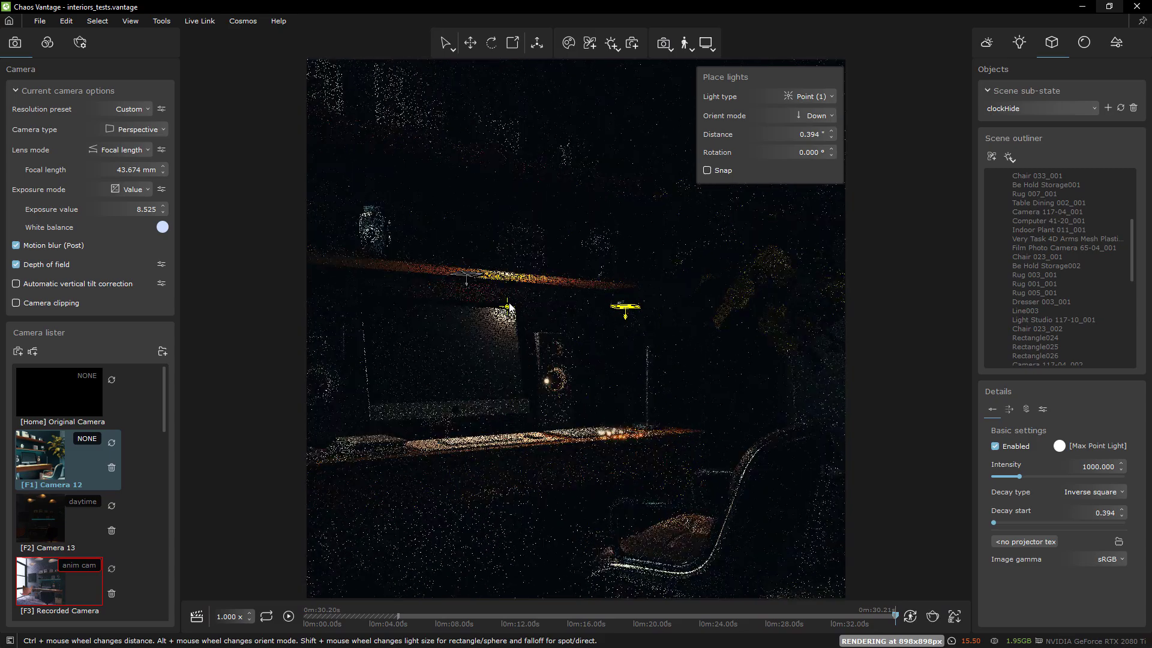
click(472, 371)
click(810, 96)
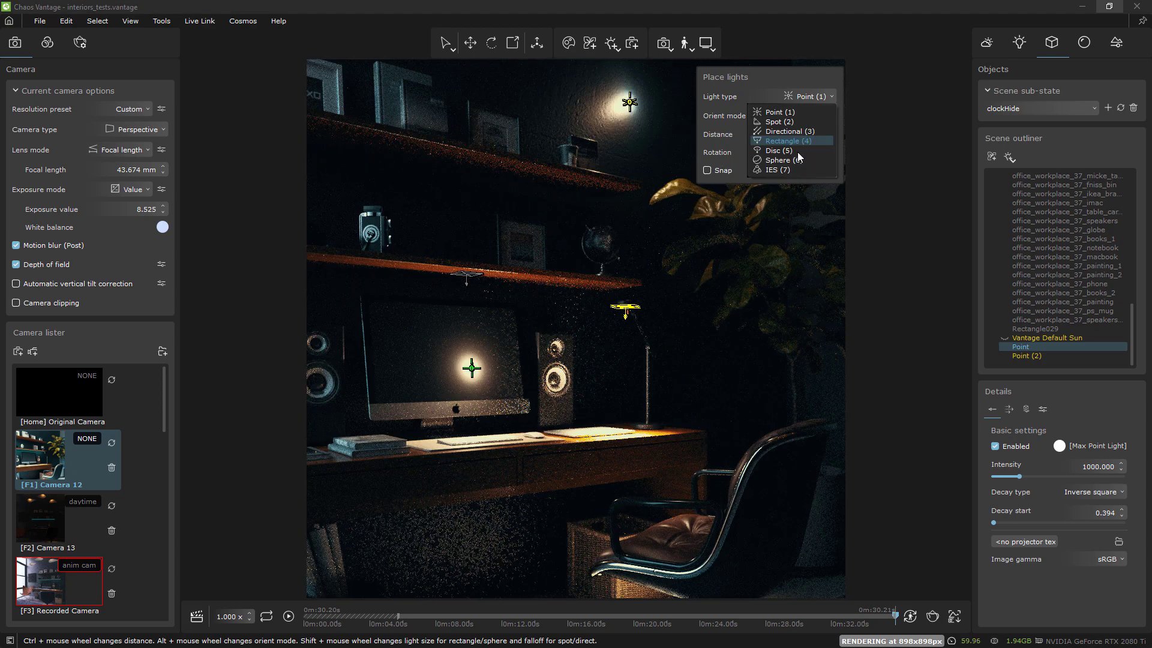
click(798, 111)
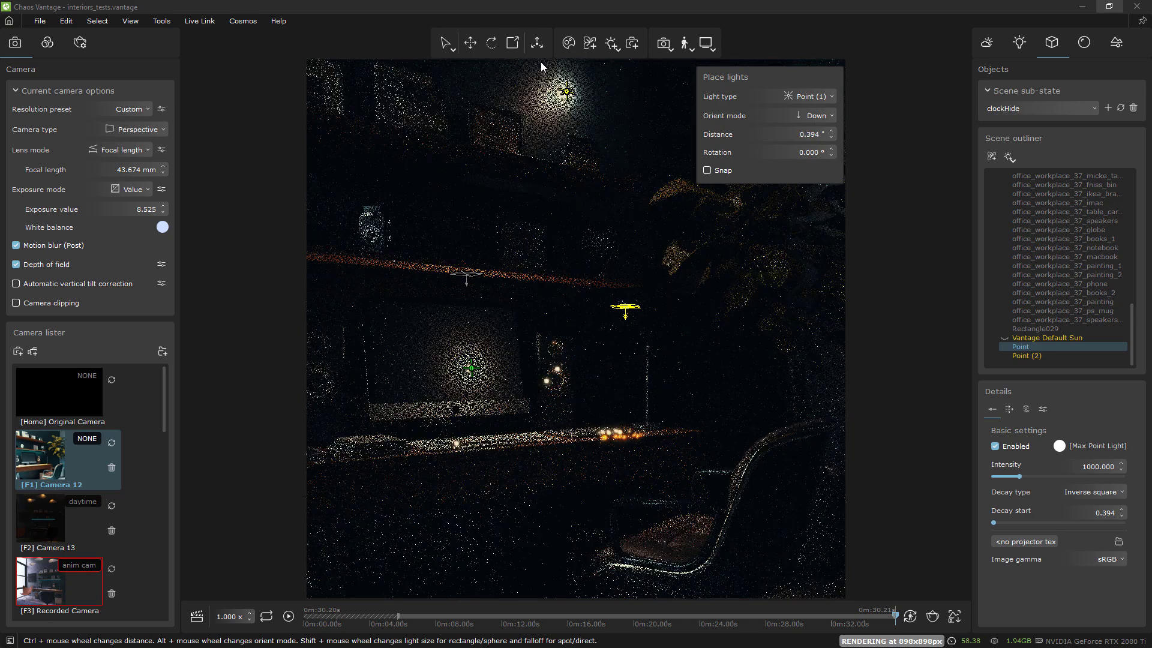
Step: Move the point light behind the right speaker, then in front of the iMac, and delete it
click(471, 42)
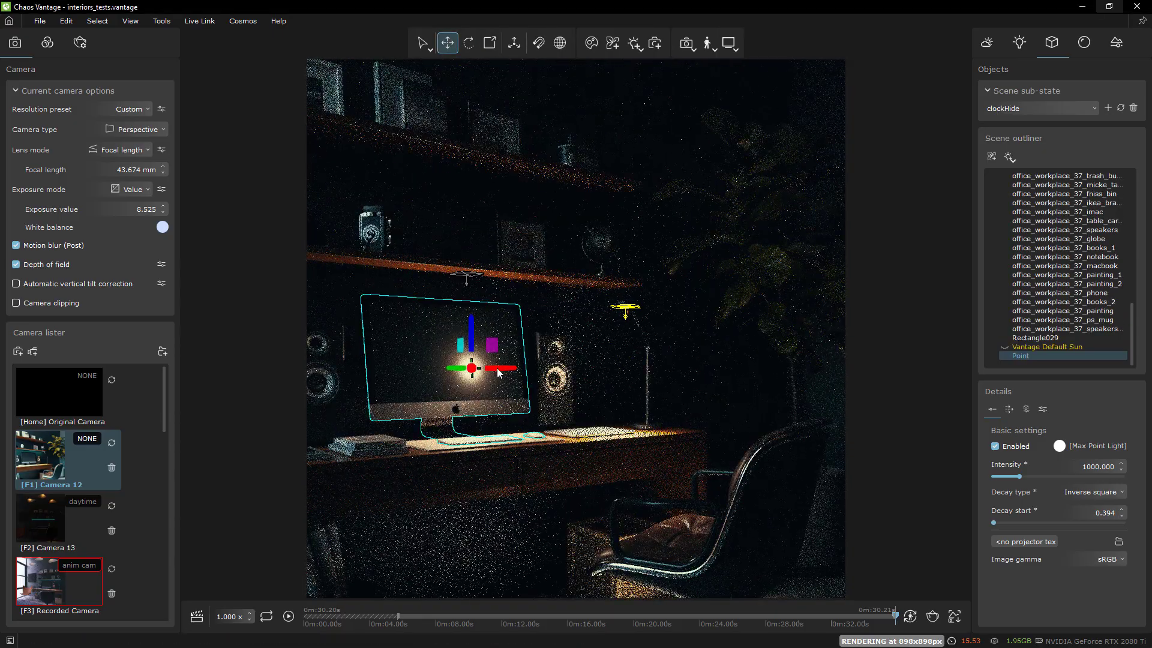
drag(503, 373, 621, 396)
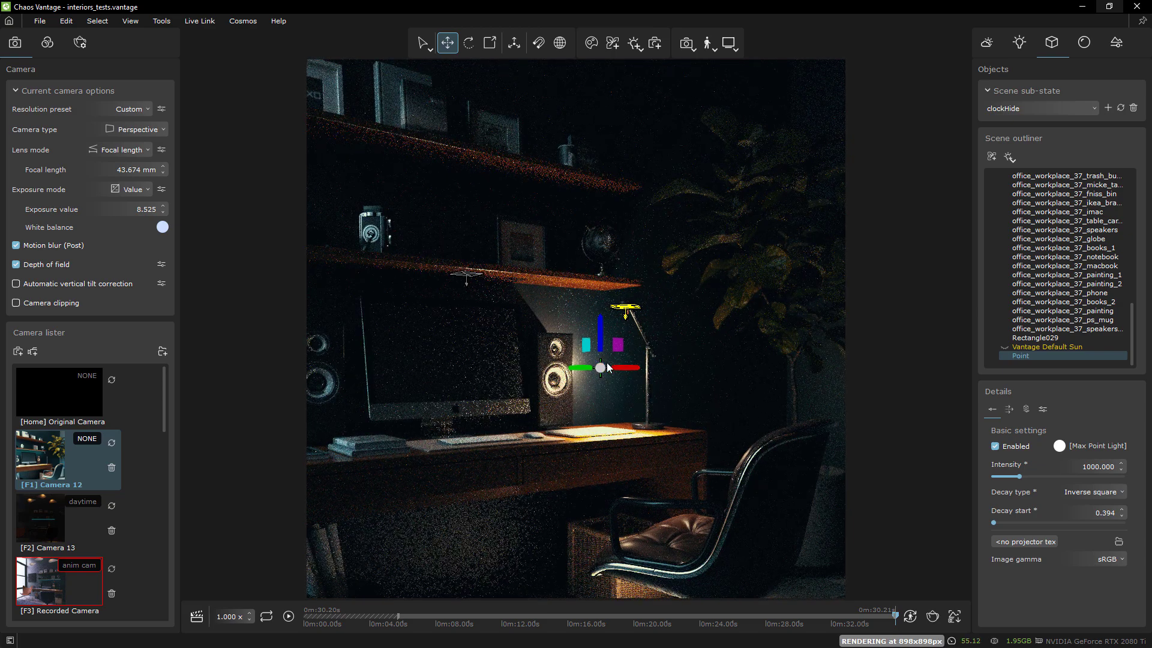
drag(578, 372, 653, 338)
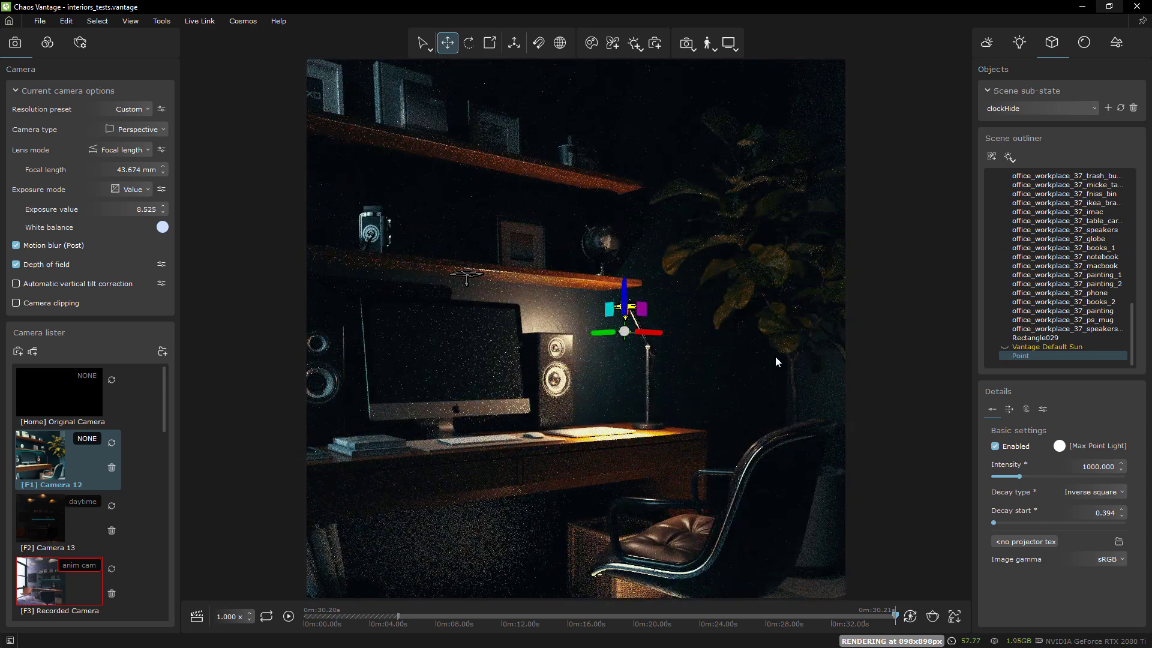
drag(652, 337, 470, 547)
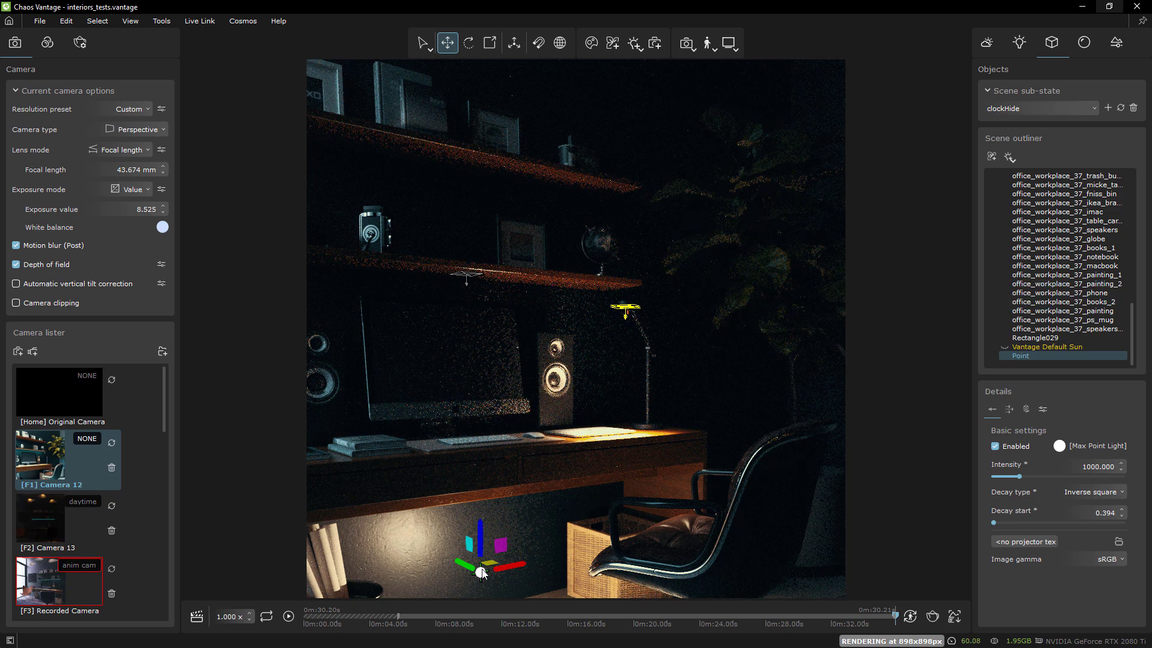
key(Delete)
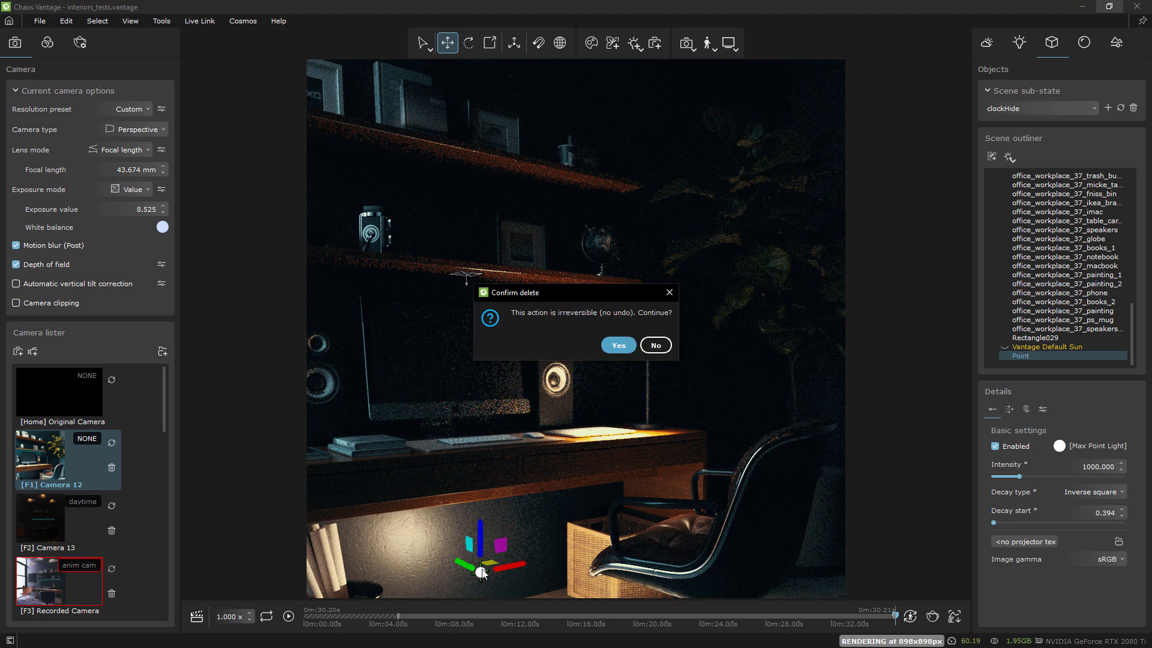